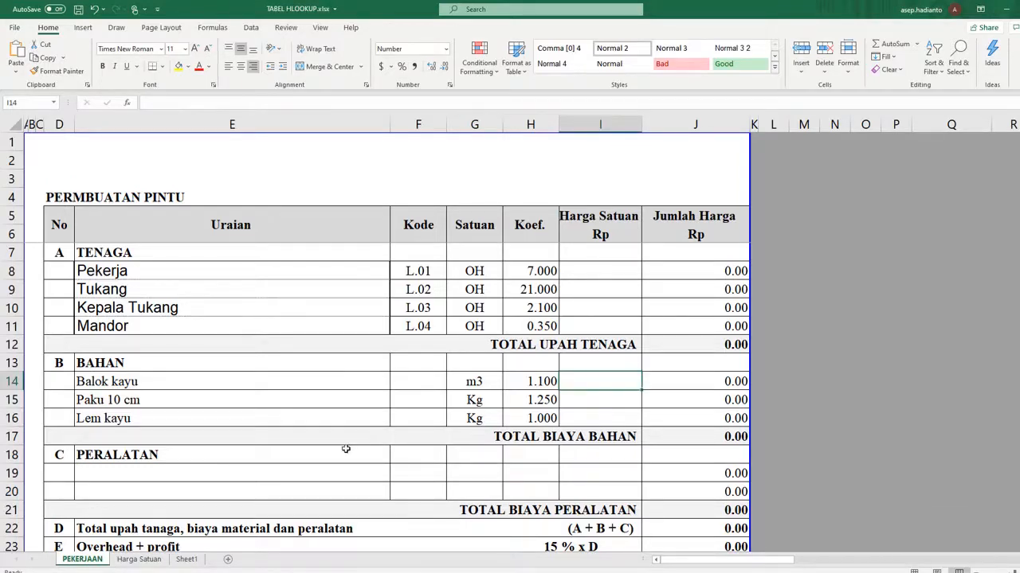
- Review the PERMBUATAN PINTU table's labour and material items and find where the PEMBUATAN JENDELA table starts
scroll(320, 400, "down", 5)
scroll(318, 406, "up", 5)
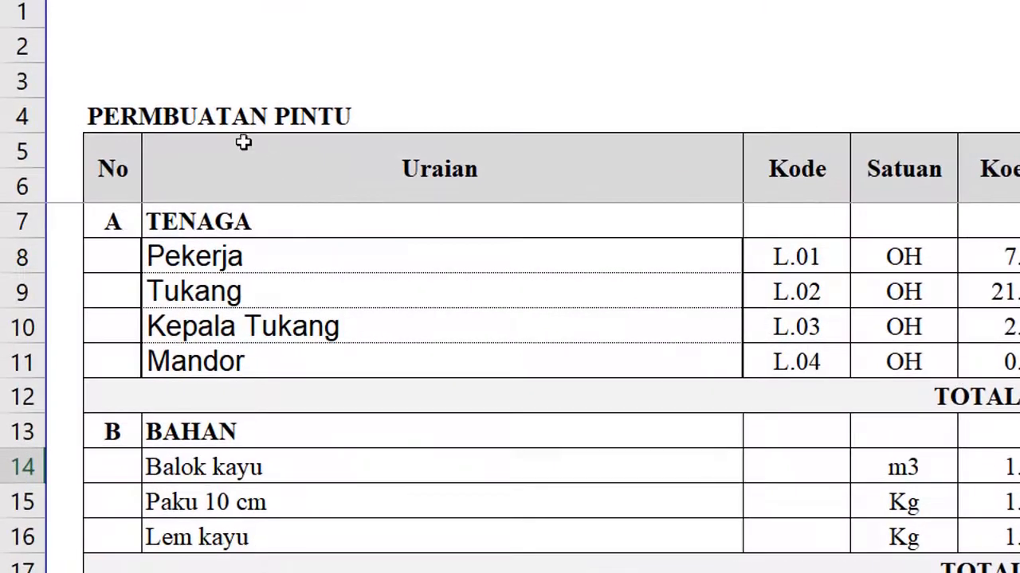
left_click(185, 119)
left_click(121, 118)
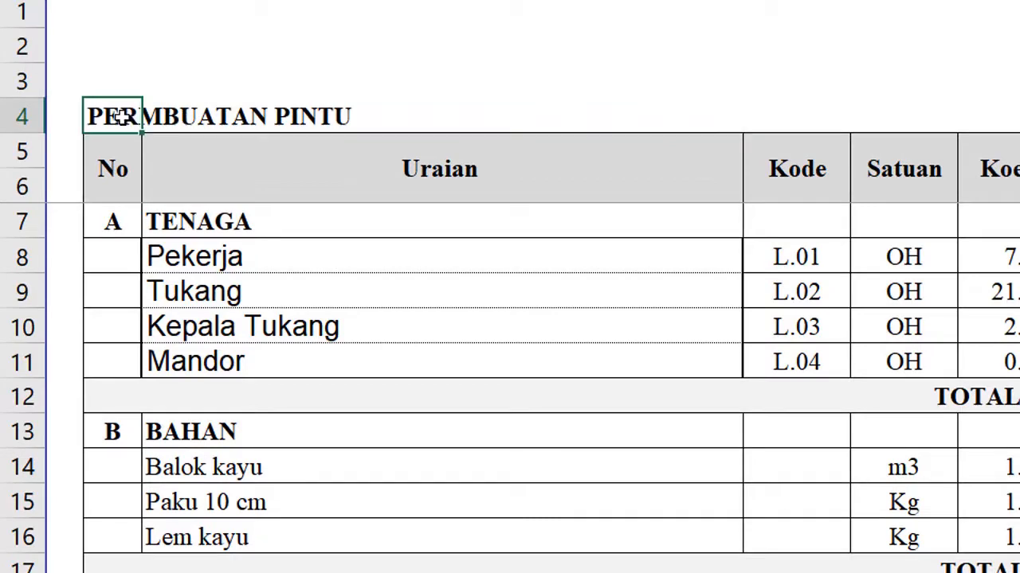
scroll(398, 478, "down", 4)
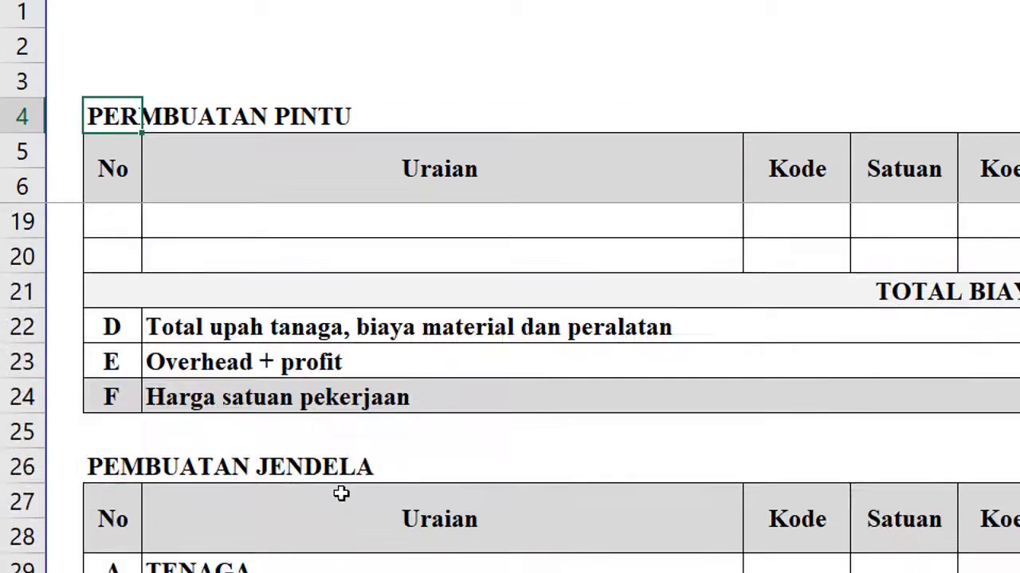
left_click(125, 465)
scroll(328, 467, "up", 4)
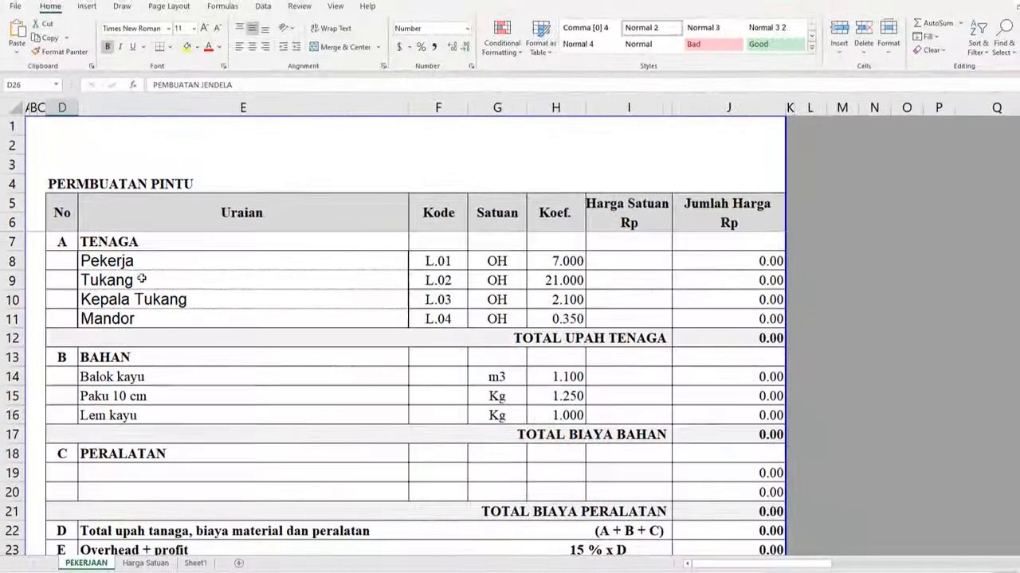
left_click(245, 273)
left_click(202, 377)
left_click(202, 396)
left_click(197, 415)
- Examine the labour and material items listed in the PEMBUATAN JENDELA table
scroll(230, 396, "down", 3)
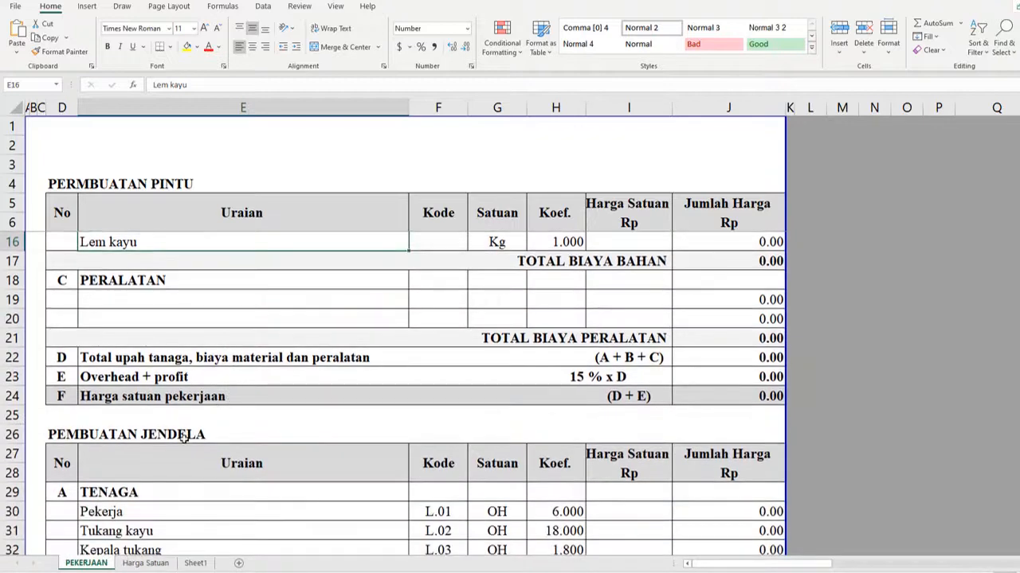
left_click(183, 436)
scroll(183, 434, "down", 1)
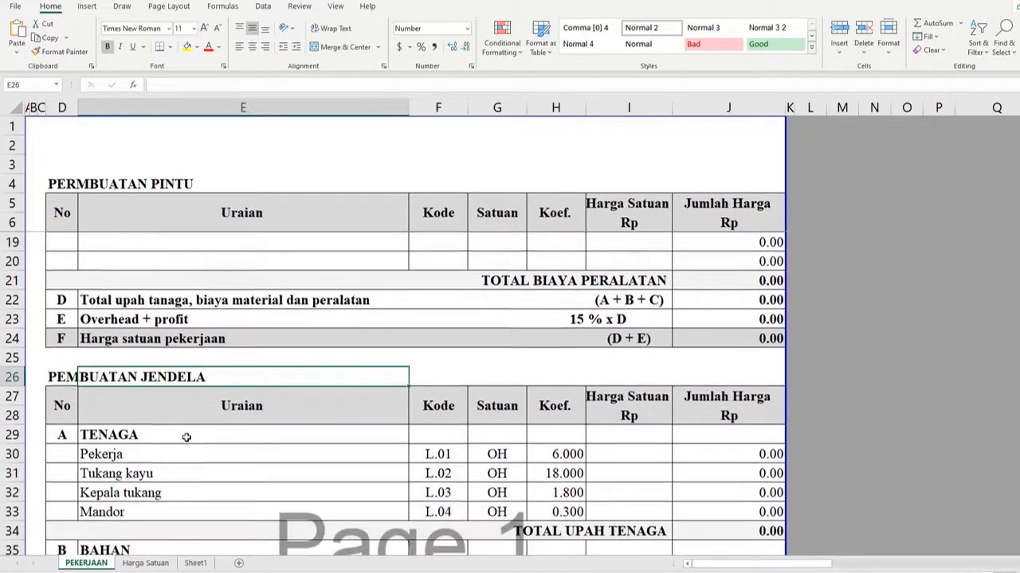
left_click(179, 460)
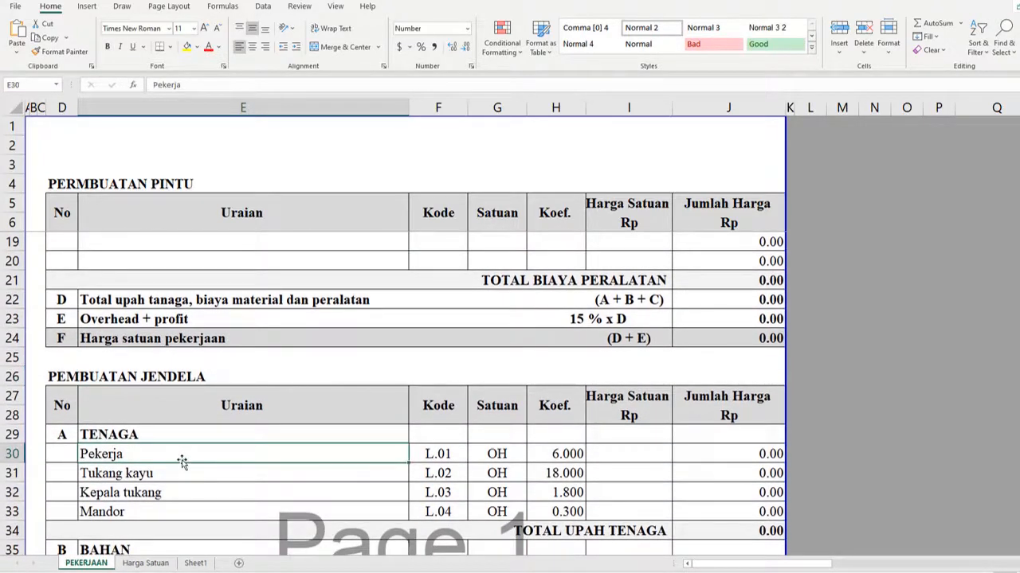
scroll(183, 459, "down", 1)
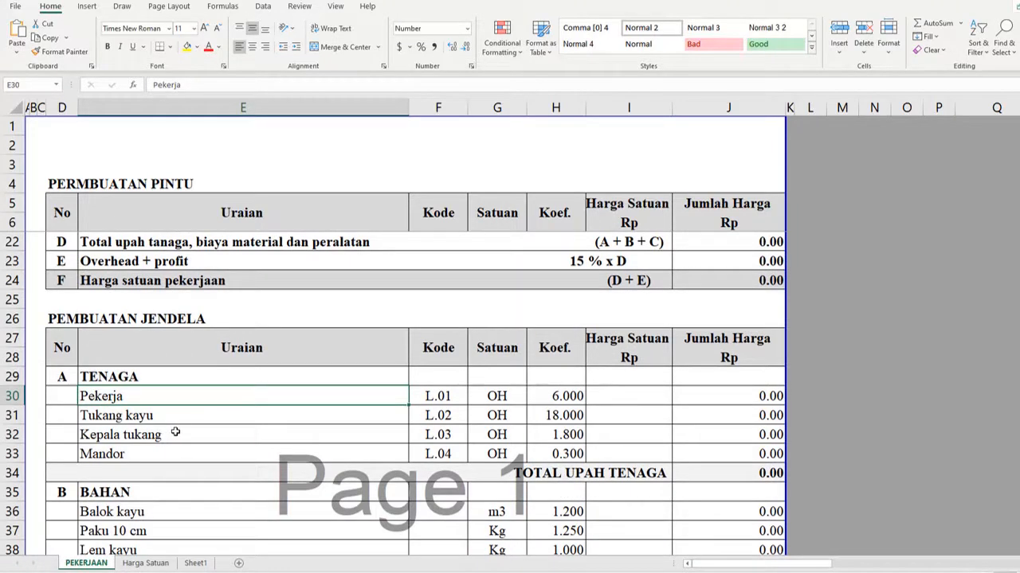
scroll(175, 428, "down", 1)
left_click(164, 461)
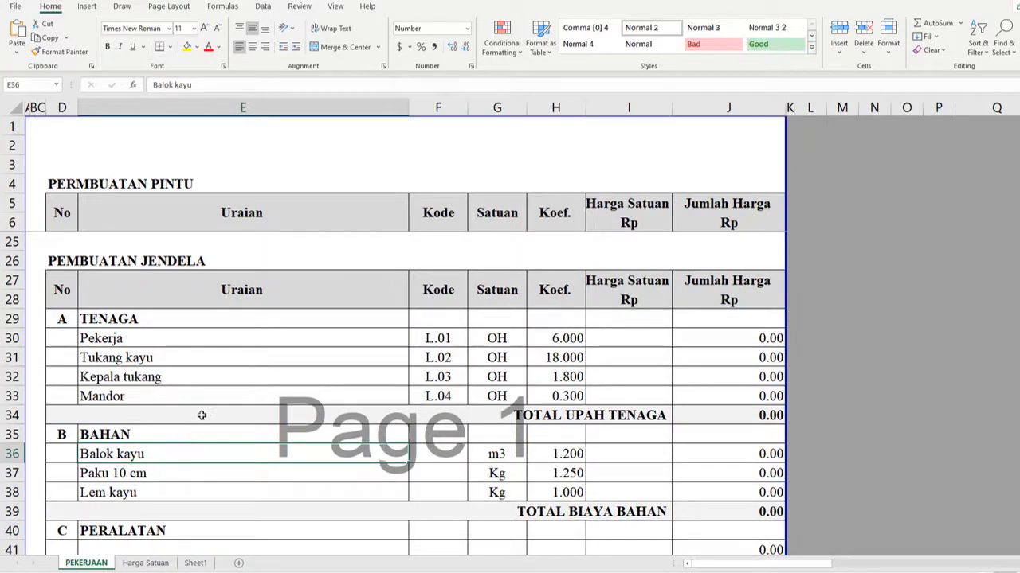
scroll(211, 386, "up", 5)
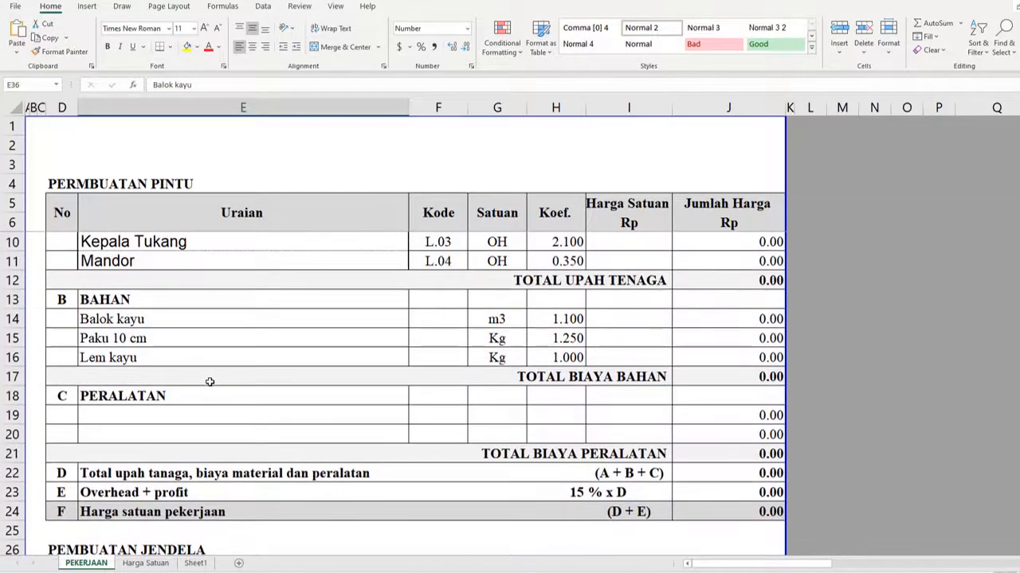
scroll(256, 367, "up", 1)
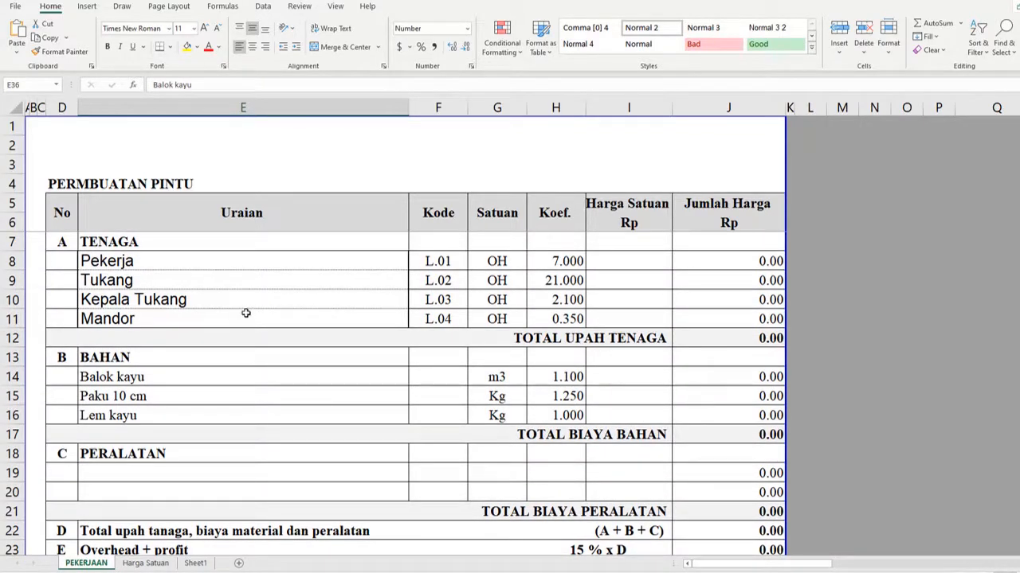
- Examine the wage and material price list on the Harga Satuan sheet and compare it with the PEKERJAAN sheet
left_click(159, 565)
scroll(257, 444, "up", 3)
scroll(255, 442, "down", 4)
scroll(254, 442, "up", 5)
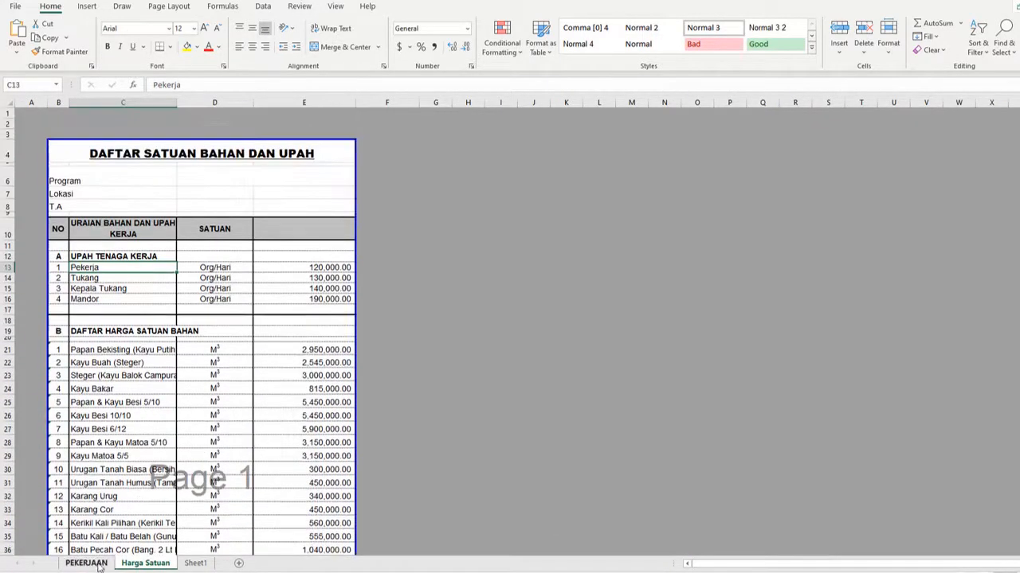
left_click(97, 565)
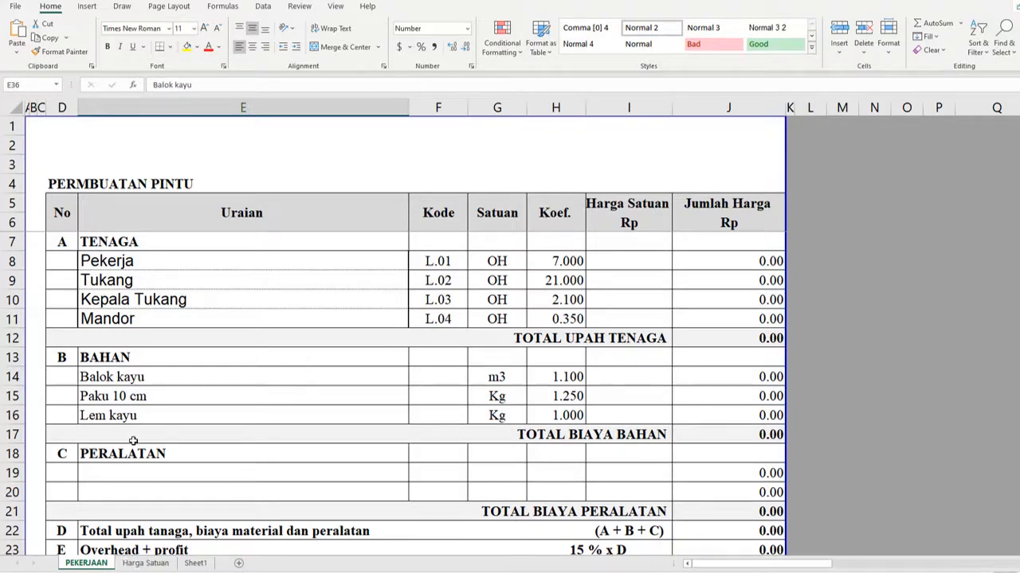
left_click(131, 566)
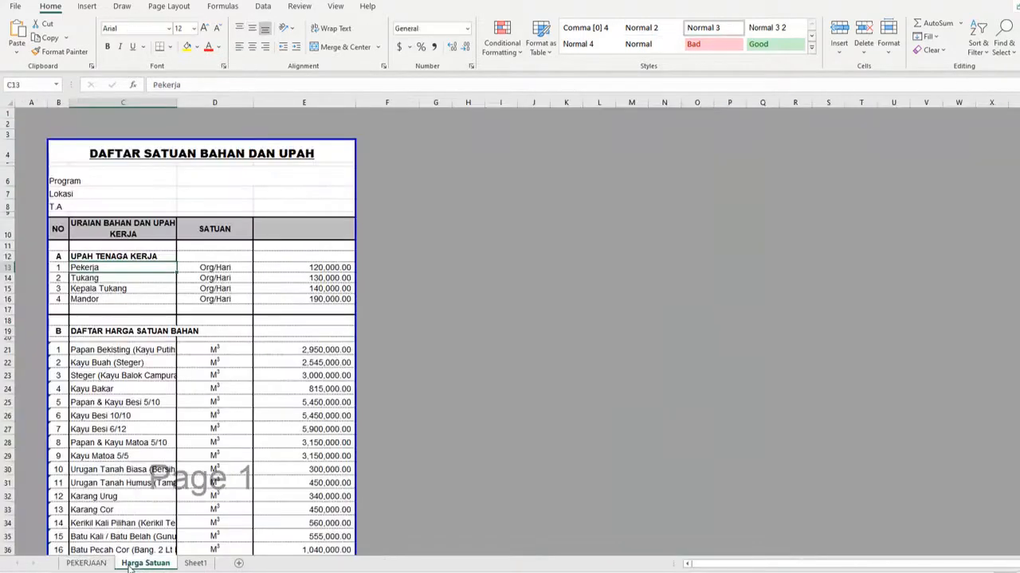
left_click(86, 564)
key("ctrl+Page_Down")
left_click(95, 565)
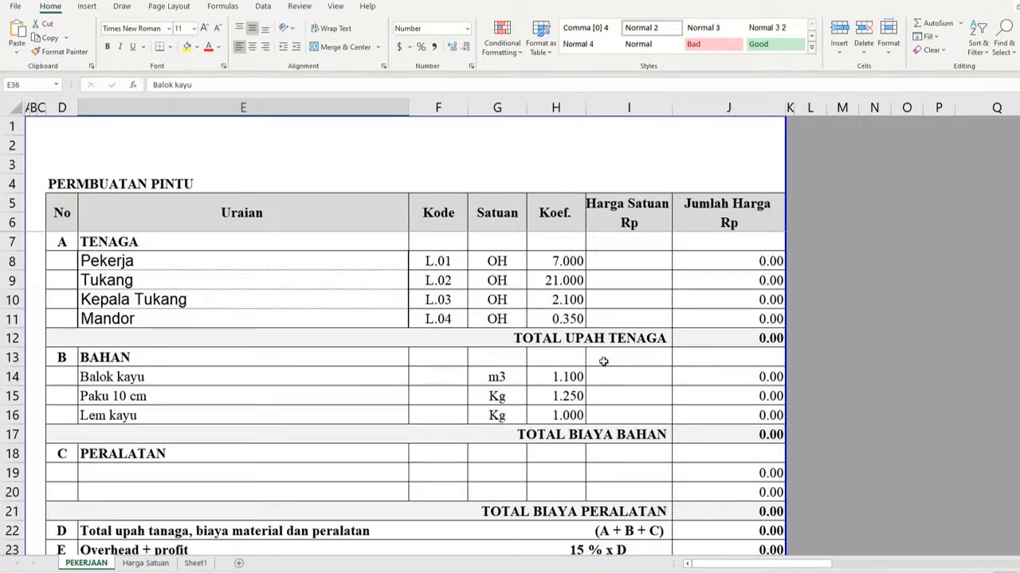
- Begin a VLOOKUP formula in cell I8 for Pekerja's unit price, with E8 as the lookup value
left_click(611, 264)
left_click(613, 292)
left_click(613, 263)
left_click(614, 301)
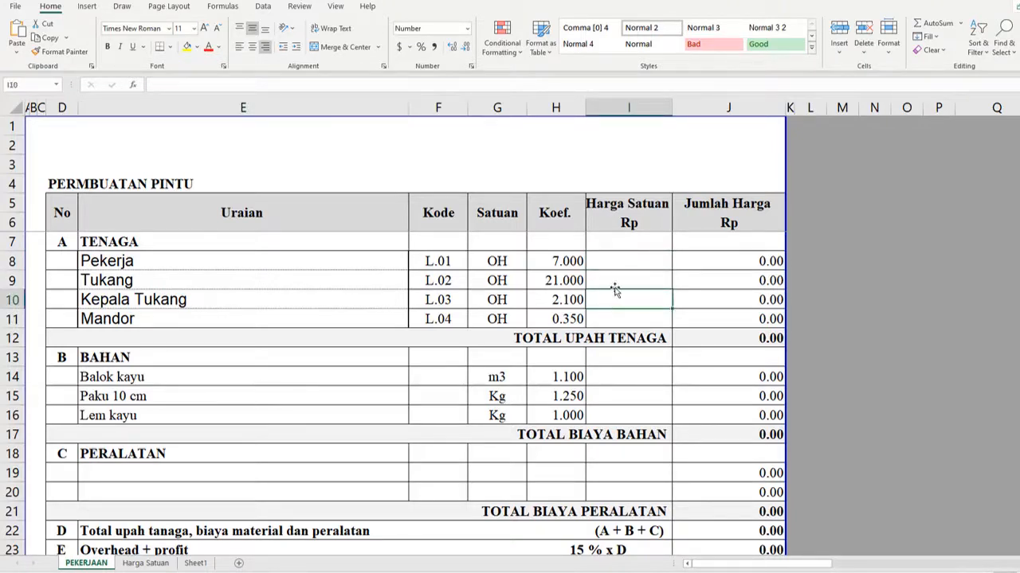
left_click(615, 261)
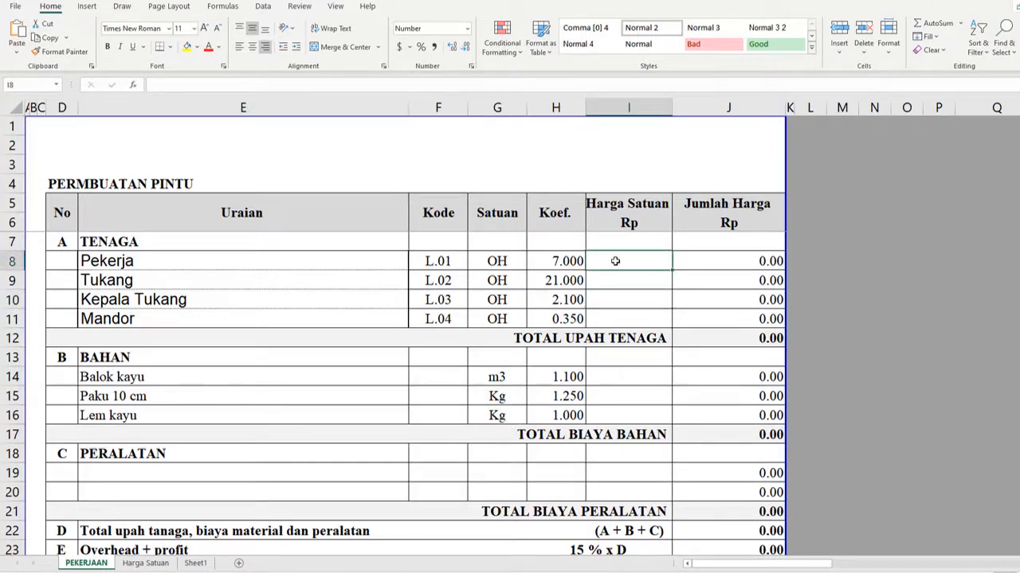
type("=")
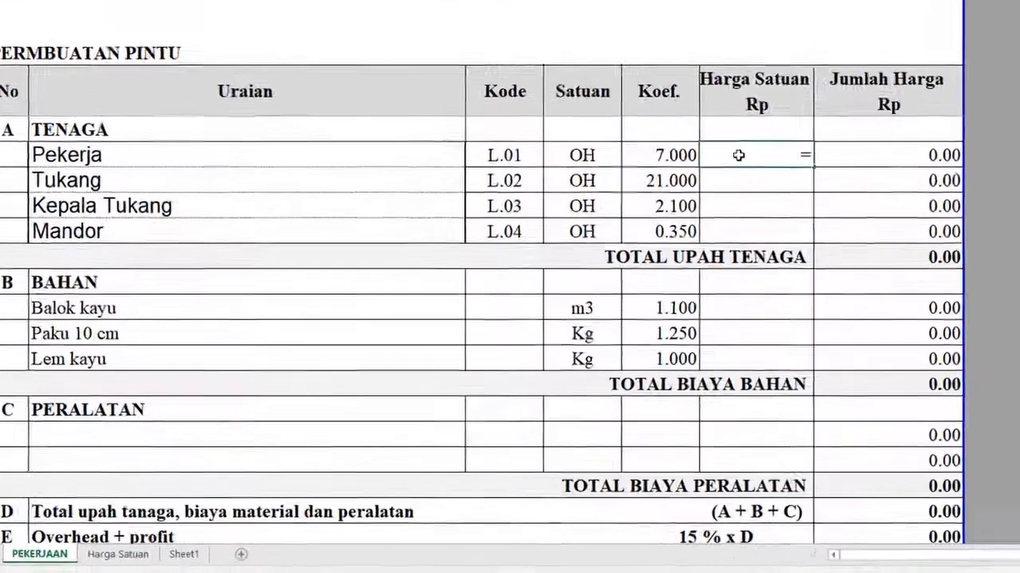
type("VLOO")
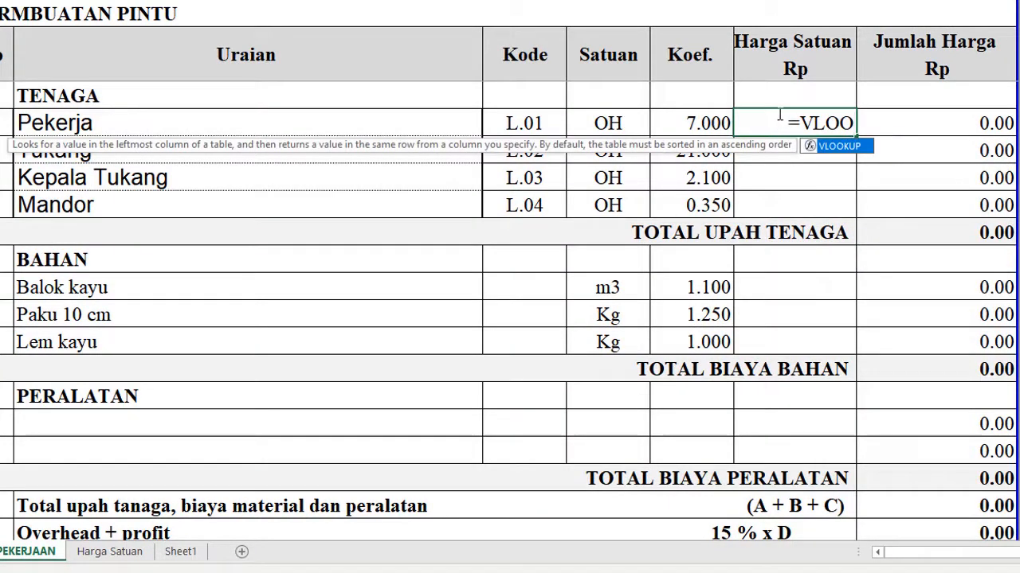
double_click(832, 146)
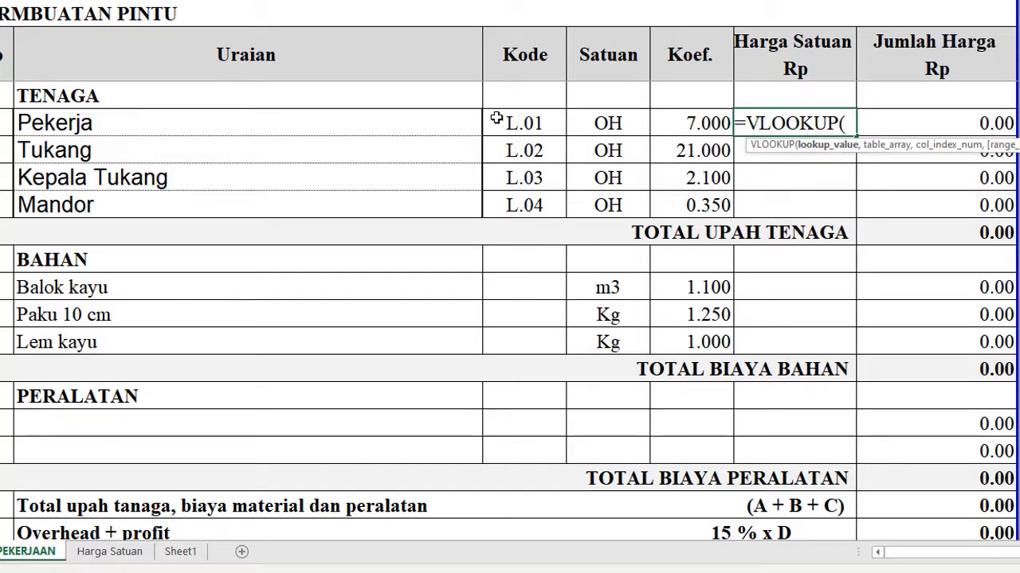
left_click(326, 121)
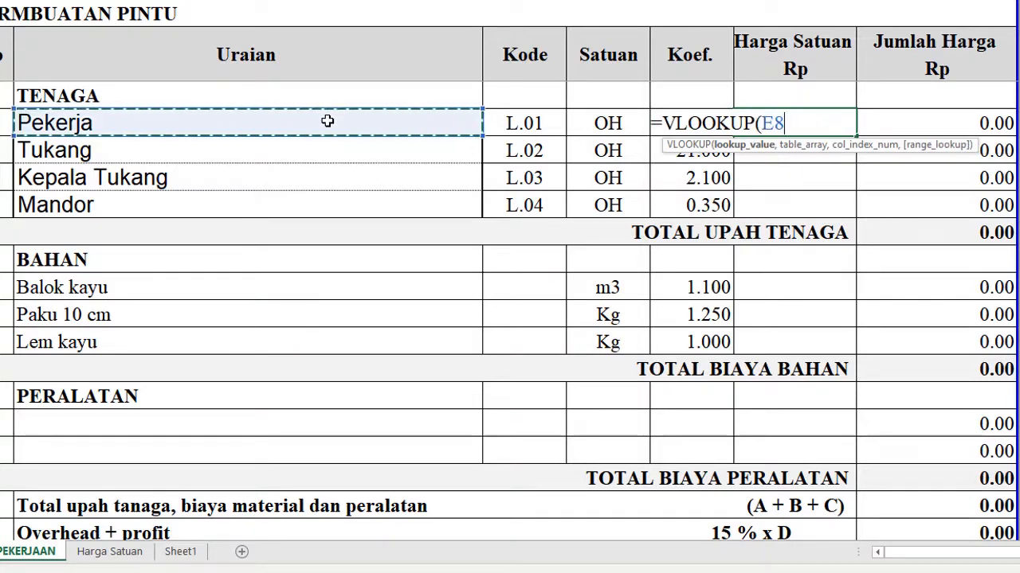
type(",")
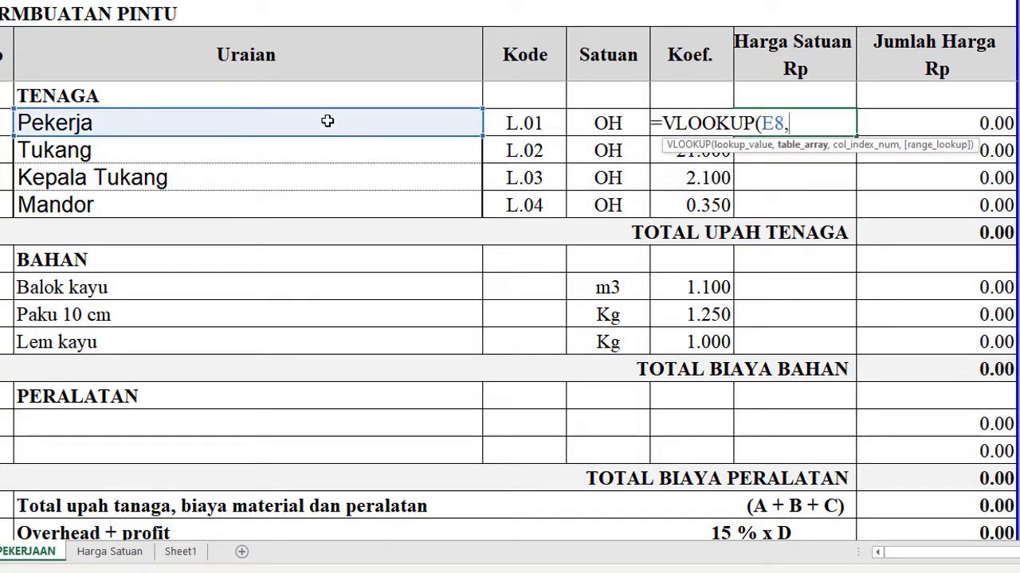
- Set the VLOOKUP table array to C13:E274 on the Harga Satuan sheet
left_click(111, 550)
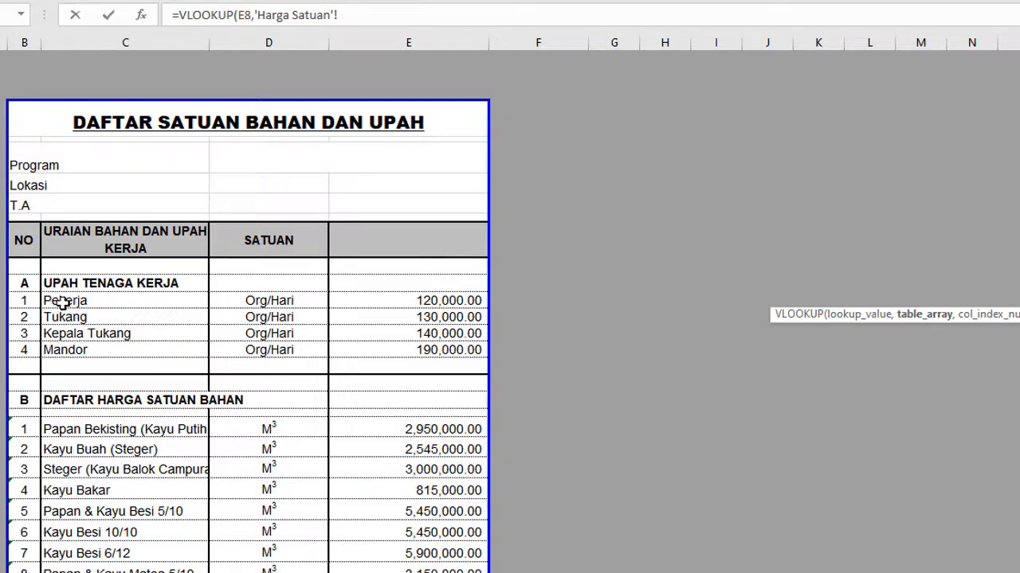
left_click_drag(61, 299, 410, 572)
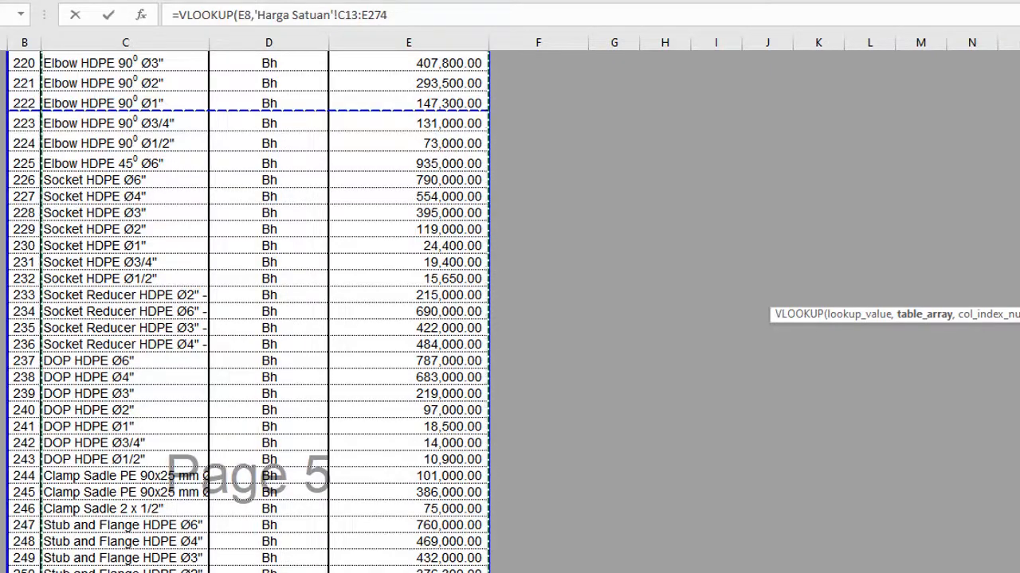
left_click(409, 14)
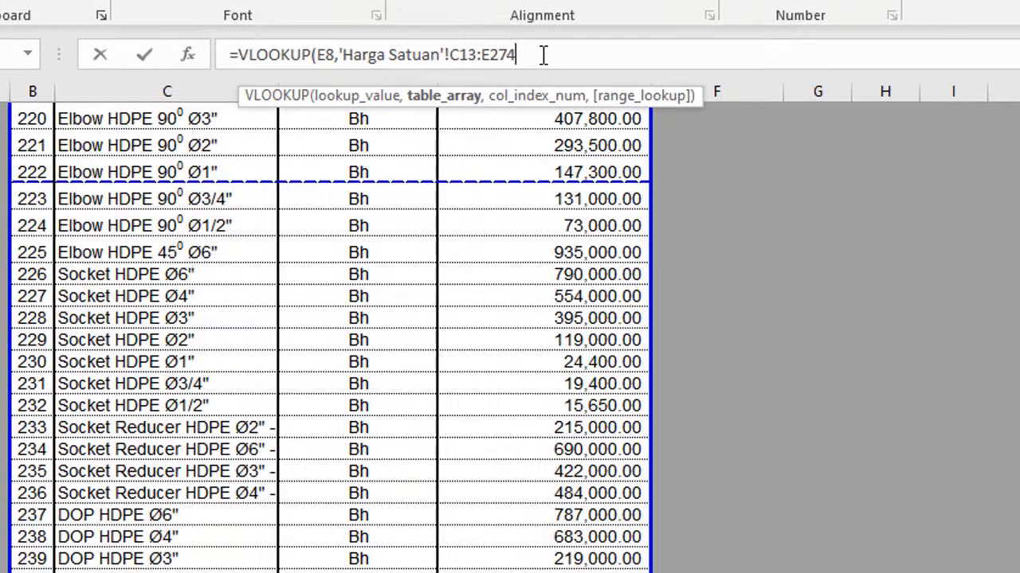
type(",")
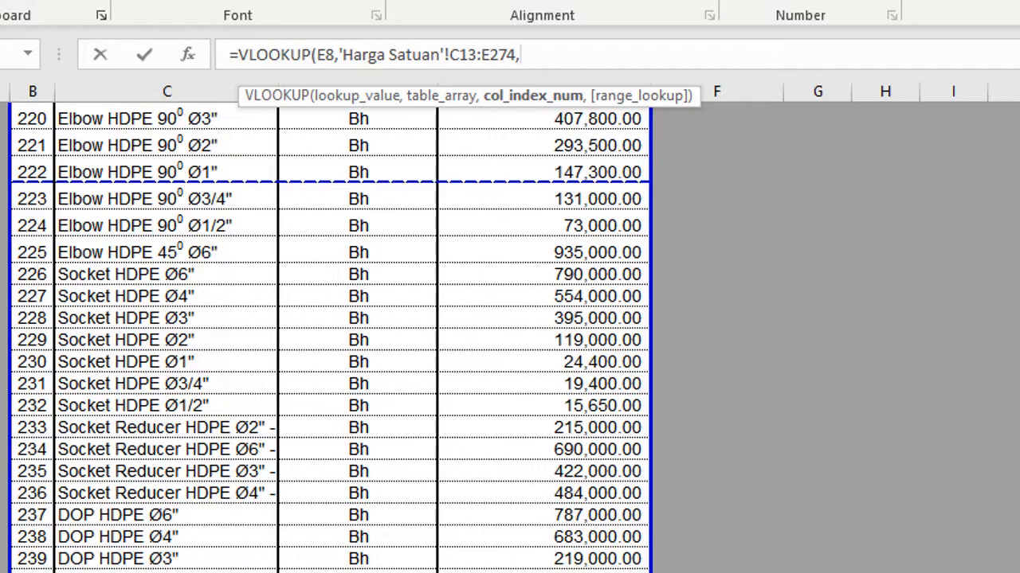
- Complete the VLOOKUP formula with column index 3 and range lookup 0 for an exact match
scroll(330, 338, "up", 20)
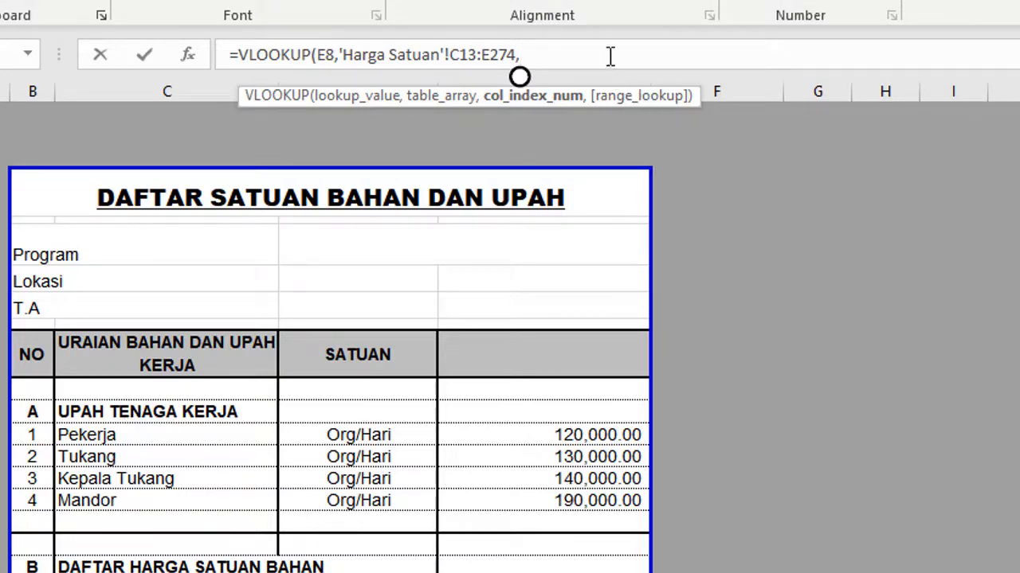
type("3,")
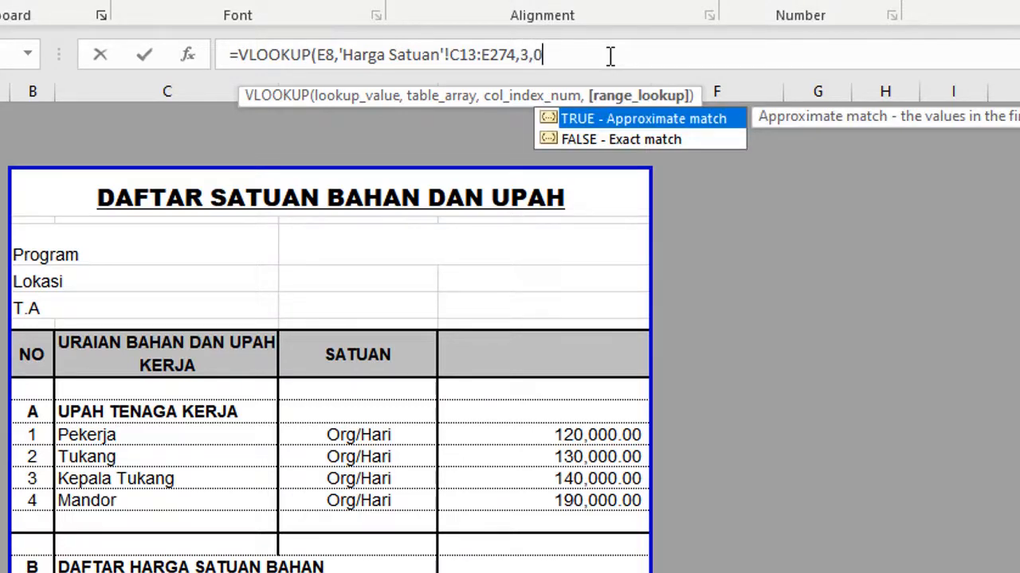
type("0)")
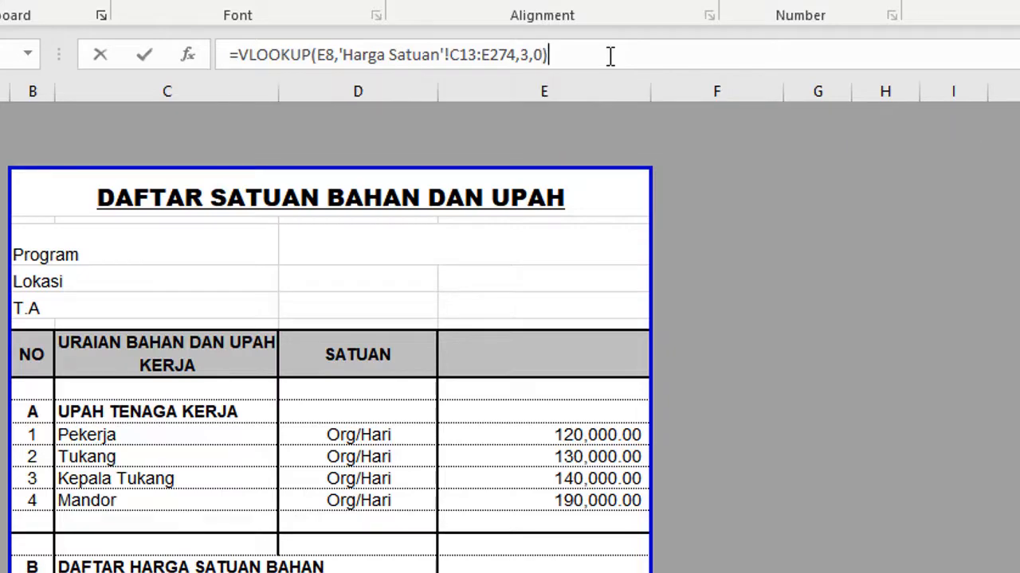
key("Return")
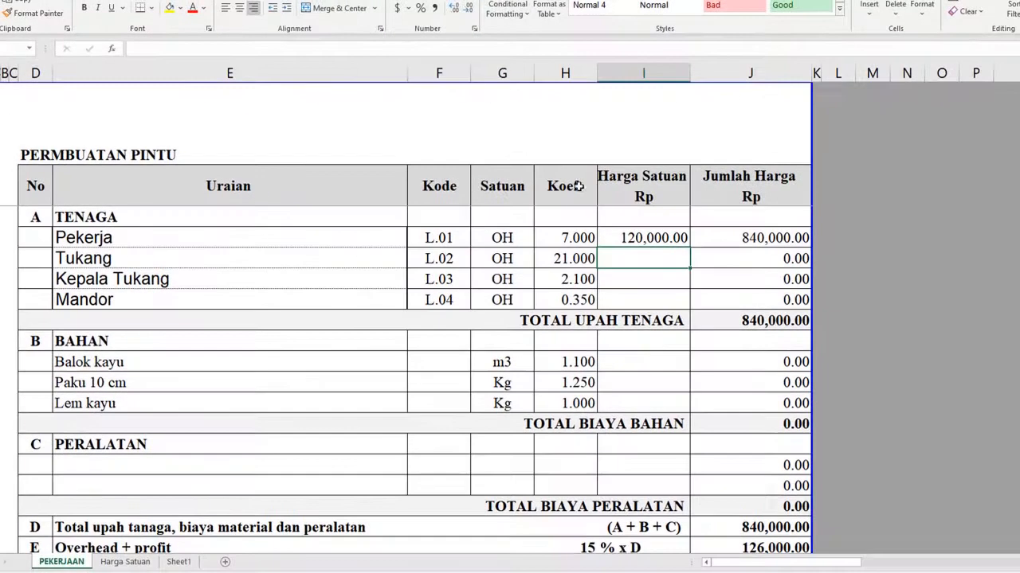
- Lock the row references of the table array in I8's VLOOKUP formula, making it C$13:E$274
left_click(635, 285)
left_click(637, 257)
left_click(639, 240)
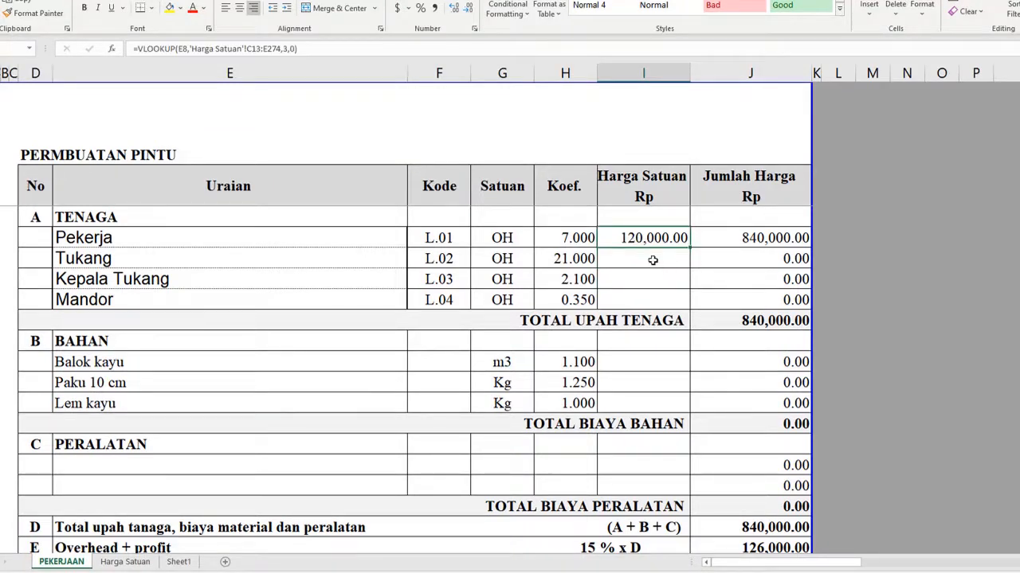
left_click(652, 262)
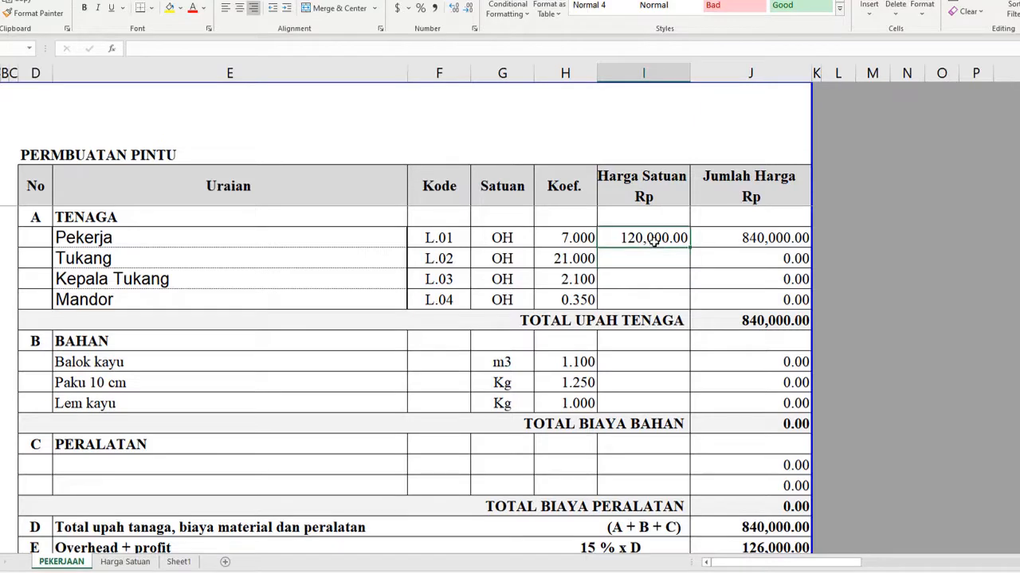
left_click(653, 241)
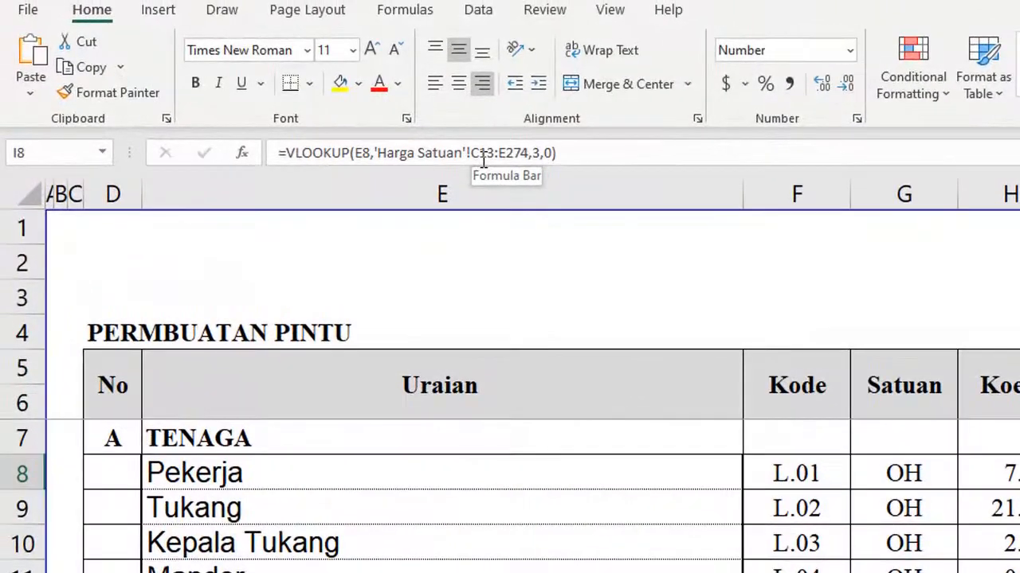
left_click(483, 155)
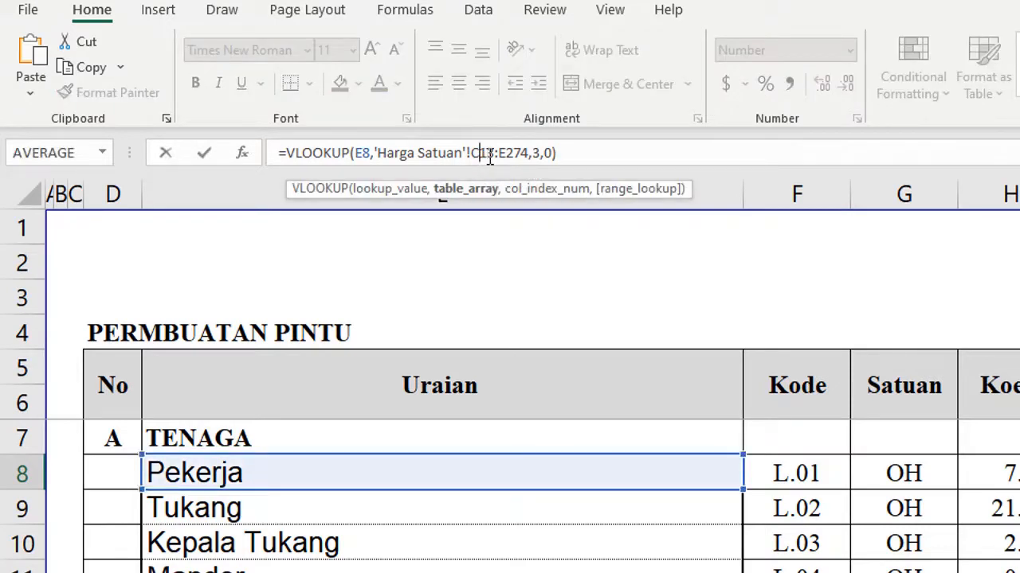
type("$")
left_click(516, 154)
type("$")
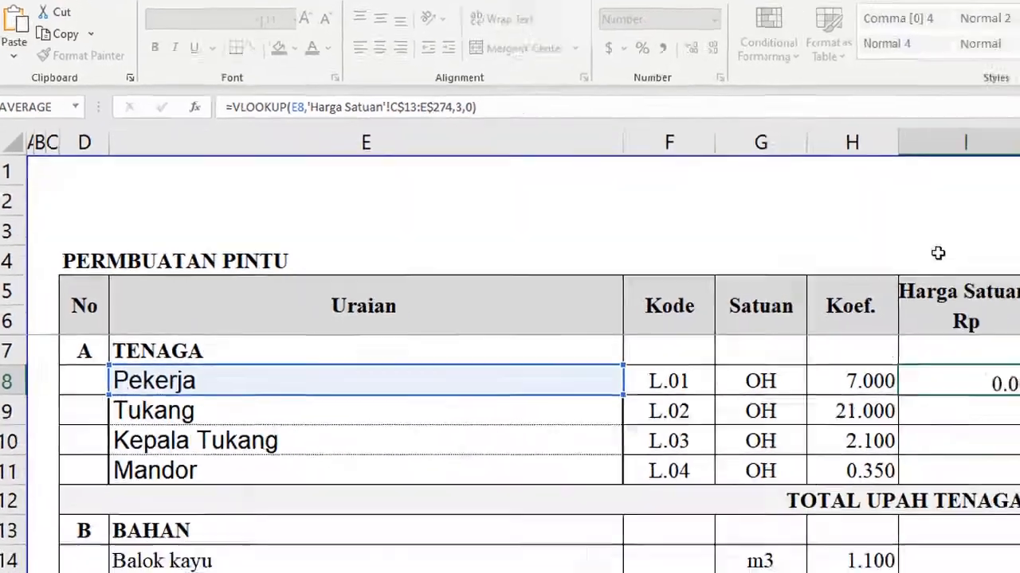
- Confirm Pekerja's unit price formula in I8 and fill it down through the Mandor row
key("Return")
left_click(697, 228)
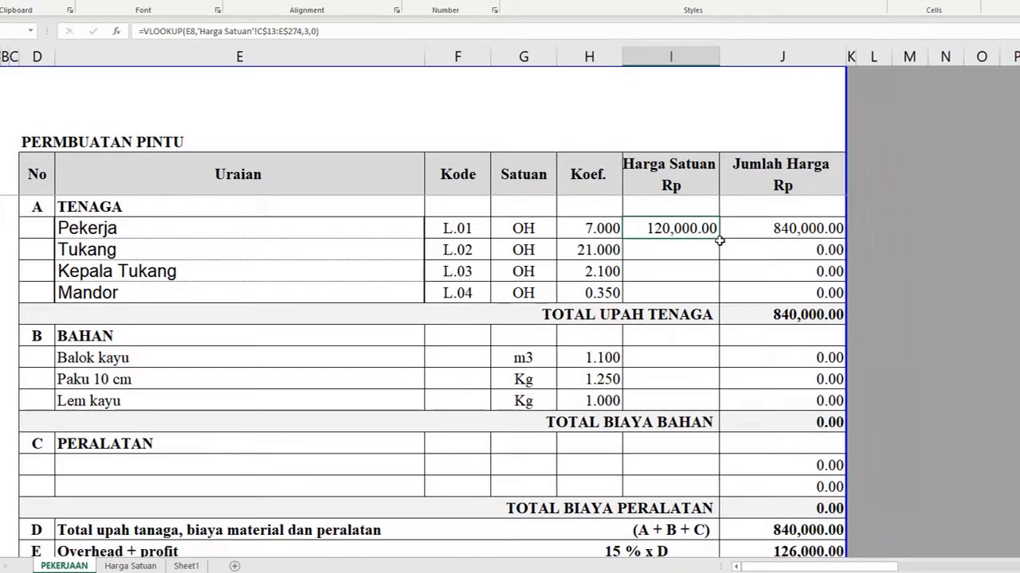
left_click_drag(720, 240, 718, 296)
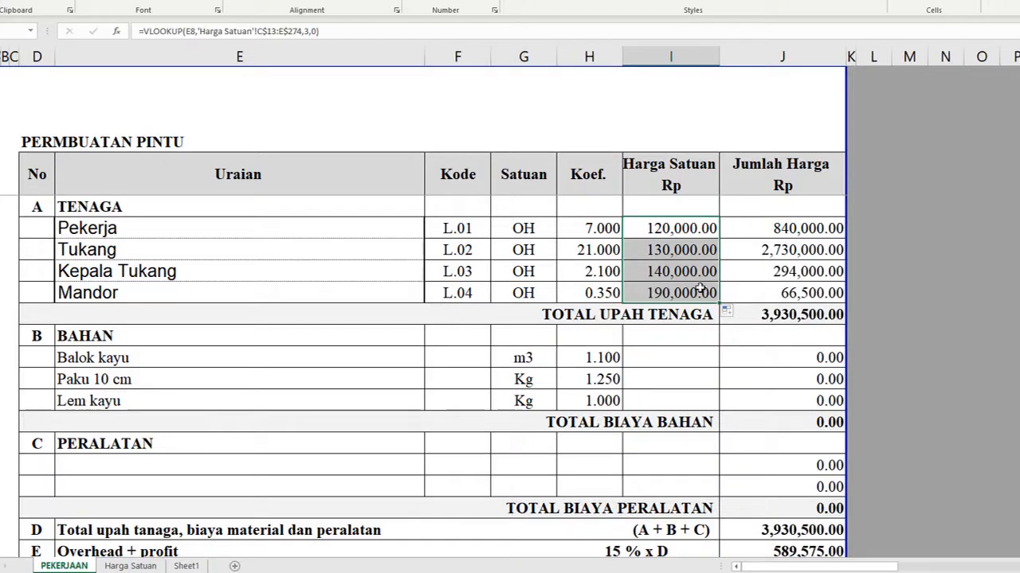
- Copy Mandor's VLOOKUP formula to Balok kayu's unit price cell and fill it down through Lem kayu
left_click(701, 290)
key("ctrl+c")
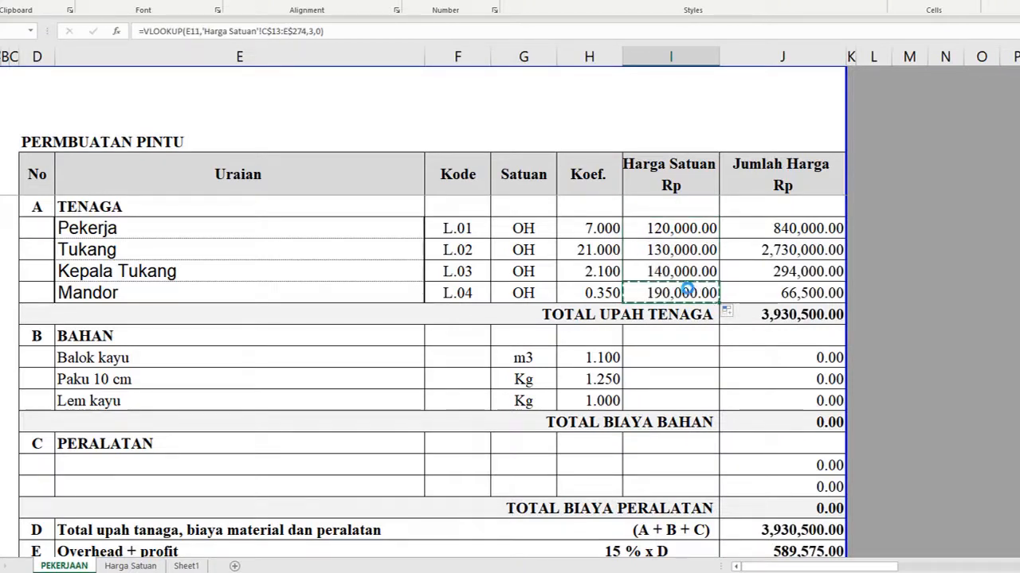
left_click(669, 362)
key("ctrl+v")
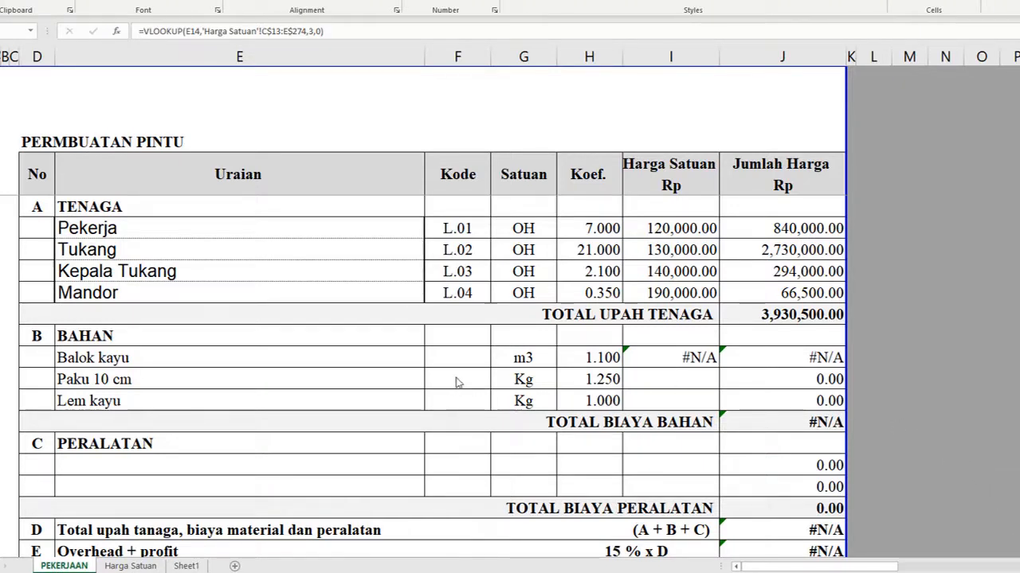
left_click(697, 355)
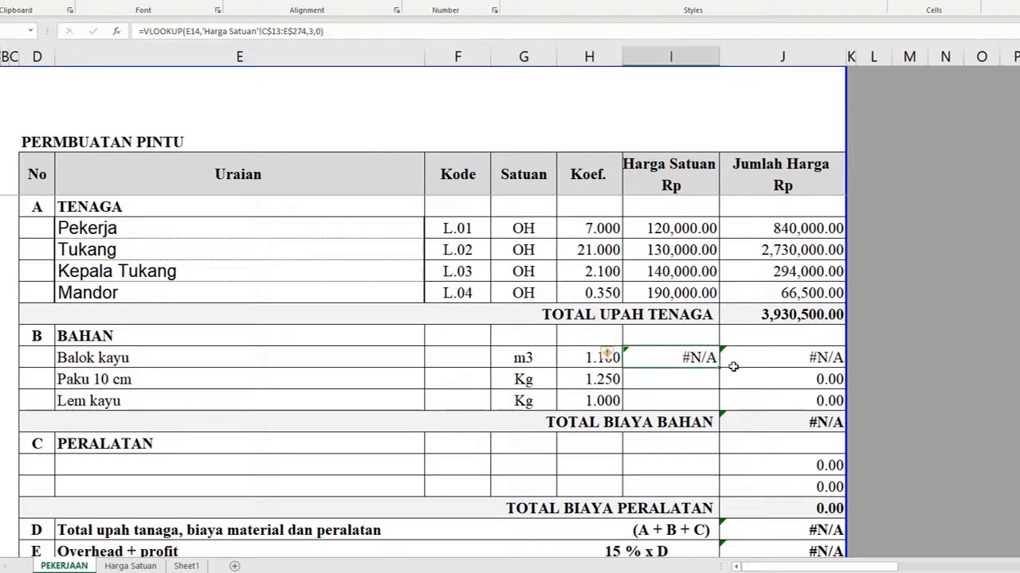
left_click_drag(720, 368, 718, 403)
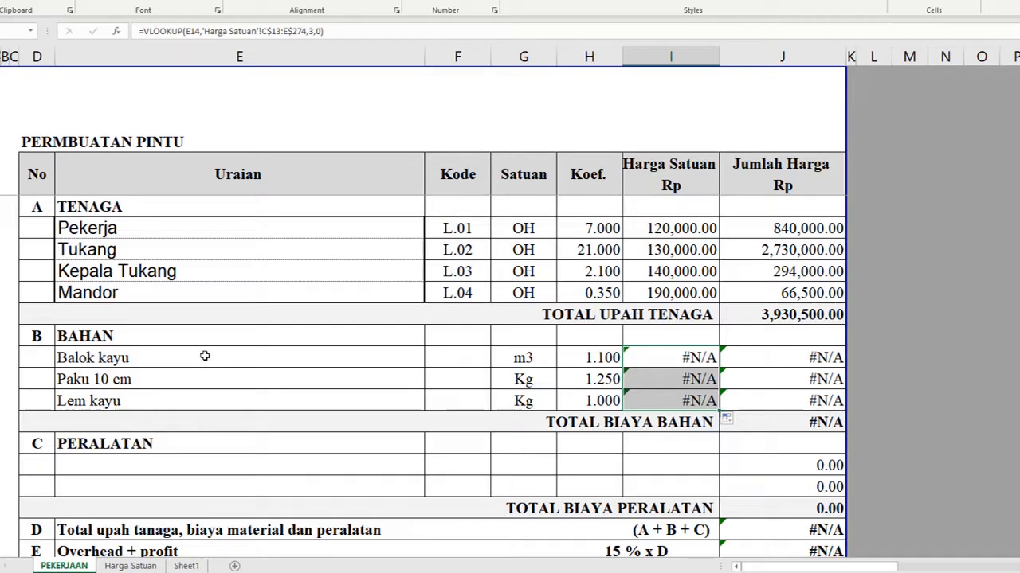
- Search the Harga Satuan sheet for "balok kayu"
left_click(142, 567)
left_click(119, 342)
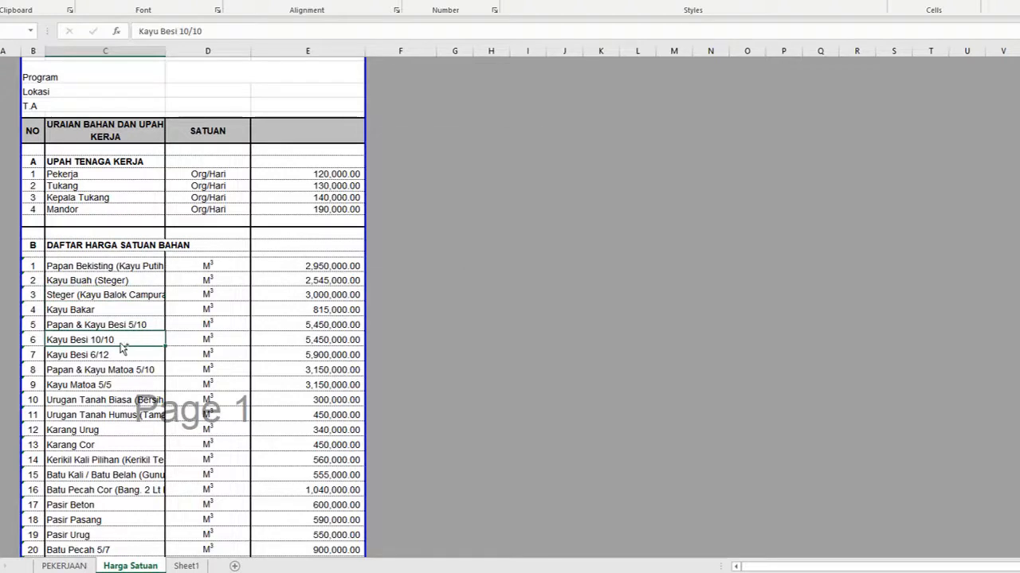
key("ctrl+f")
type("bal")
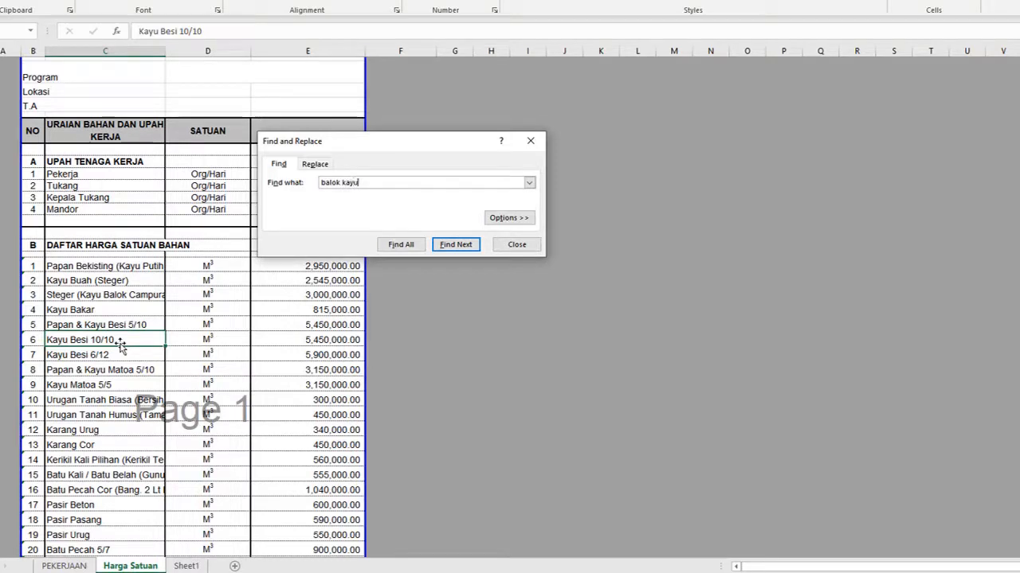
type("ok kayu")
key("Return")
key("Return")
key("Escape")
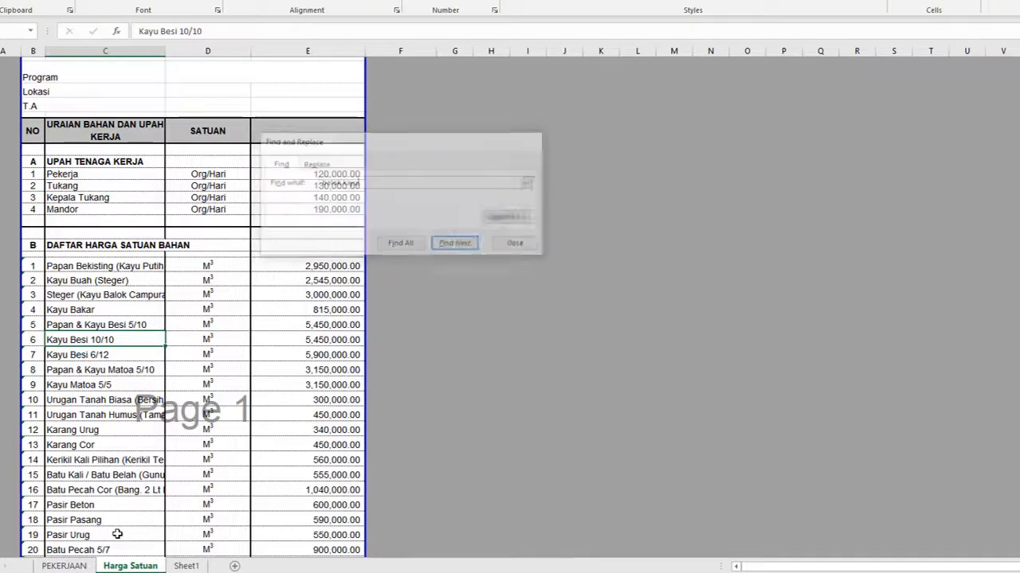
- Compare the three BAHAN item names on the PEKERJAAN sheet with the material names listed on the Harga Satuan sheet
left_click(65, 566)
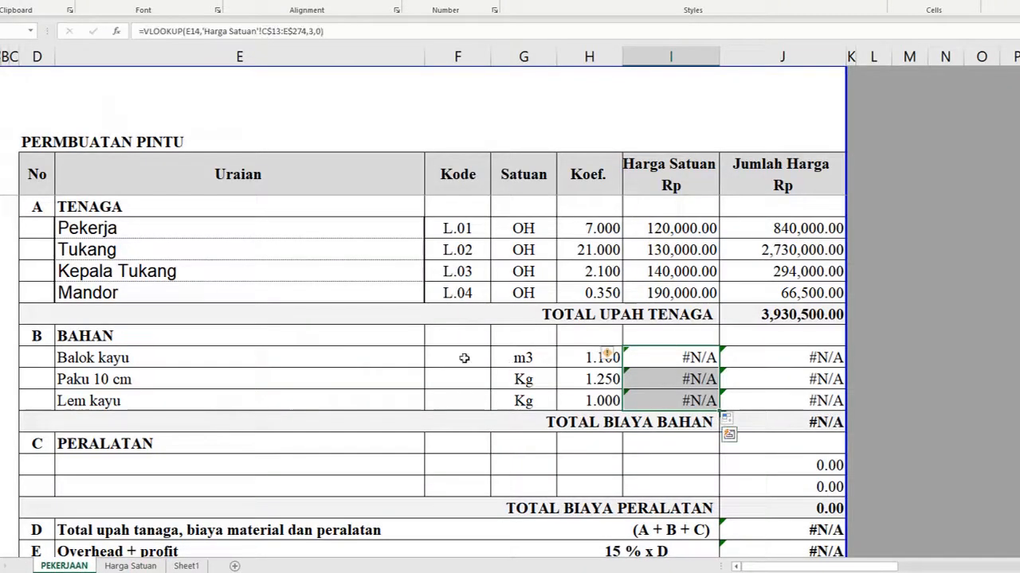
left_click(121, 358)
left_click(126, 379)
left_click(128, 399)
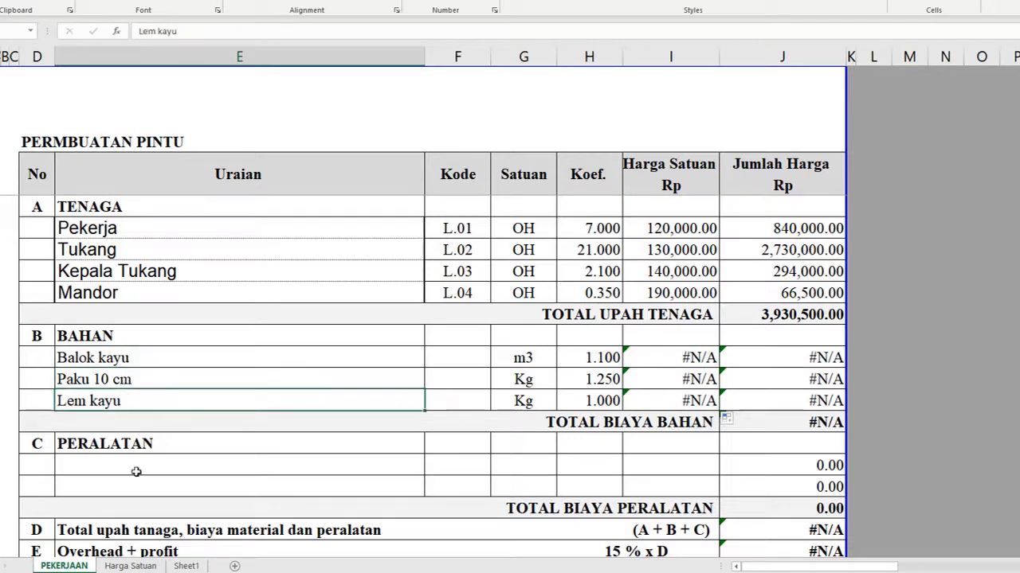
left_click(130, 566)
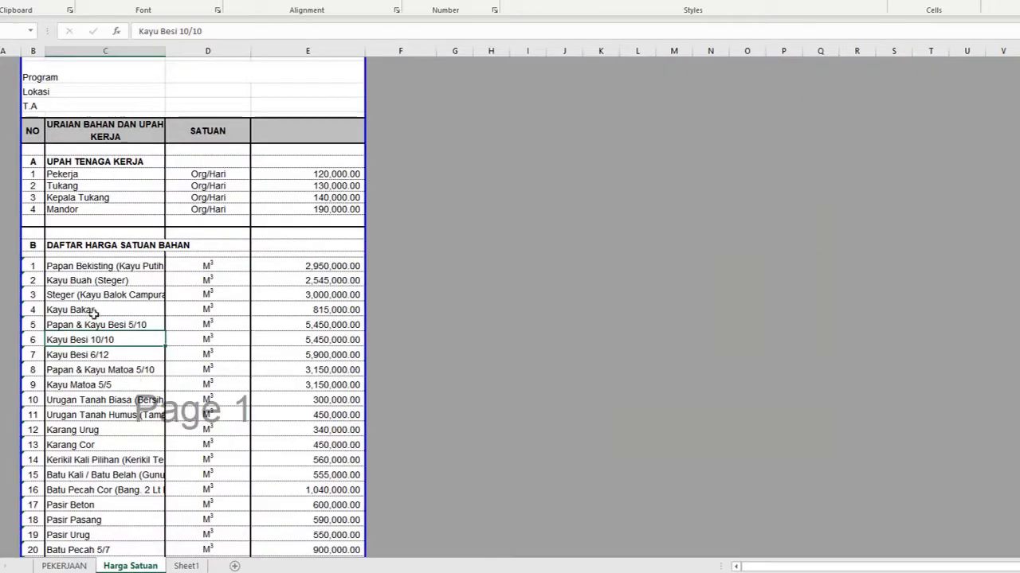
left_click(83, 568)
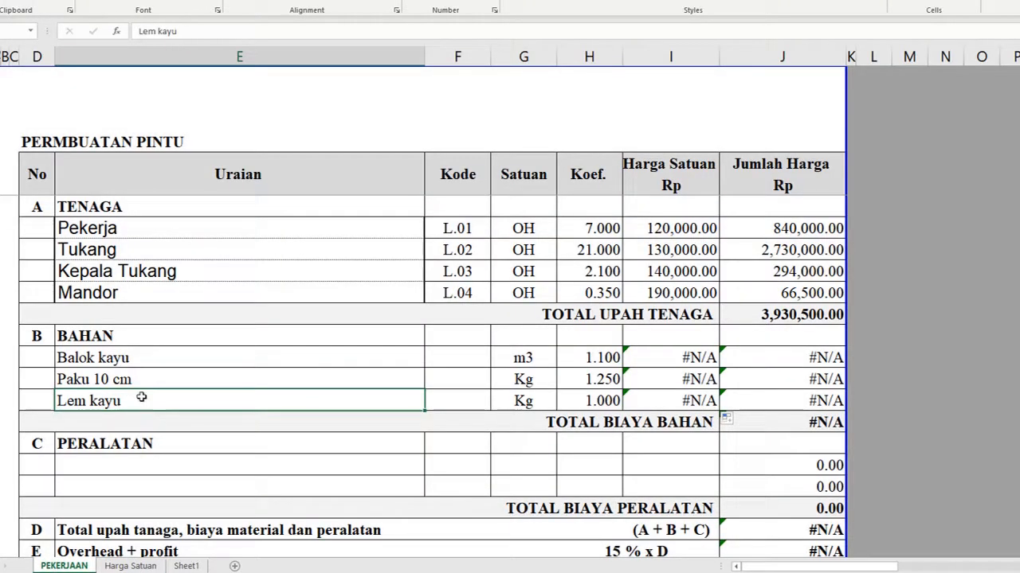
left_click(130, 566)
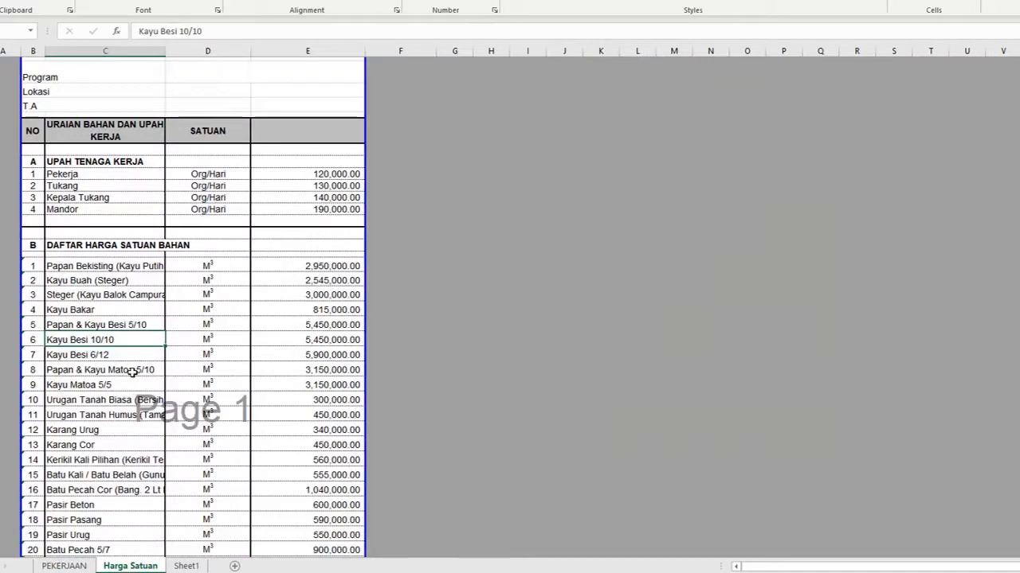
scroll(132, 372, "down", 3)
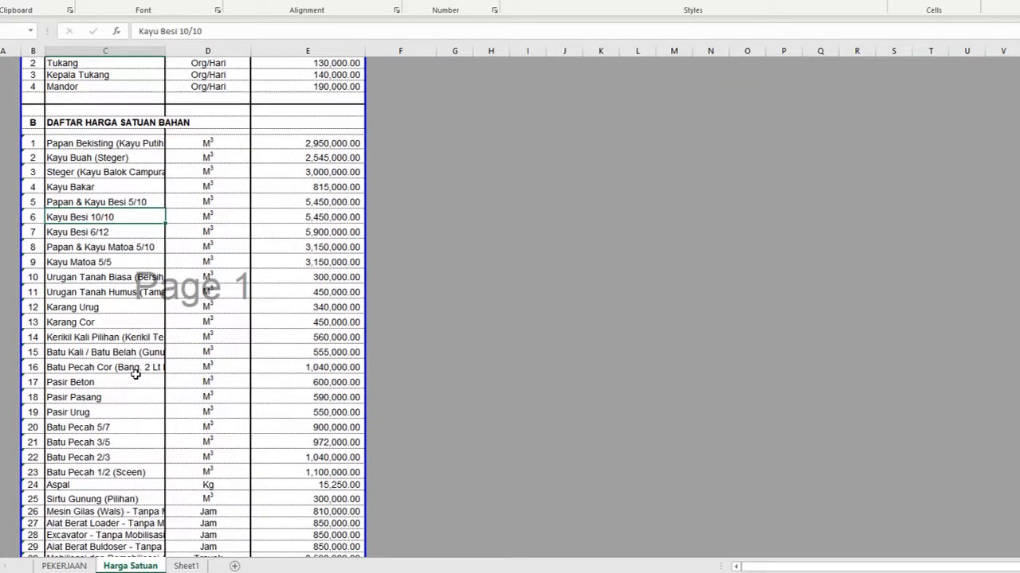
left_click(118, 384)
left_click_drag(115, 418, 107, 385)
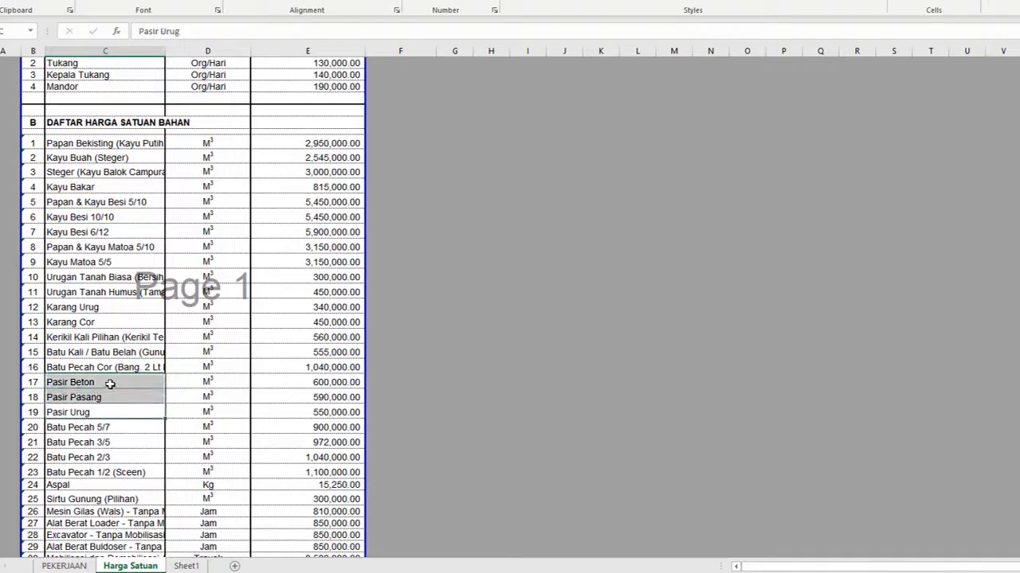
key("ctrl+Page_Up")
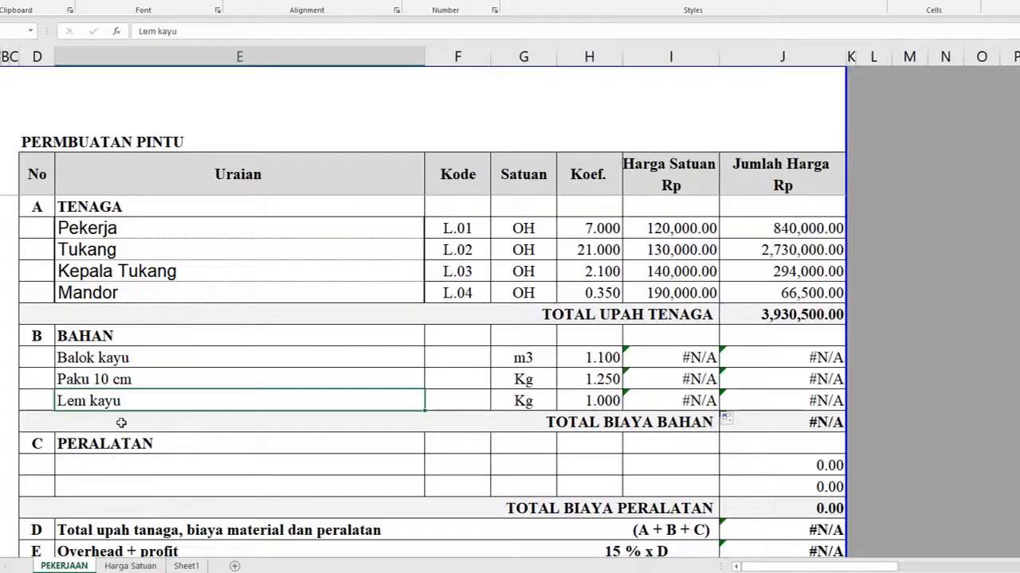
- Copy Balok kayu, Paku 10 cm and Lem kayu from PEKERJAAN and paste them as values over Harga Satuan's materials 17 to 19, starting at Pasir Beton
left_click_drag(118, 363, 117, 401)
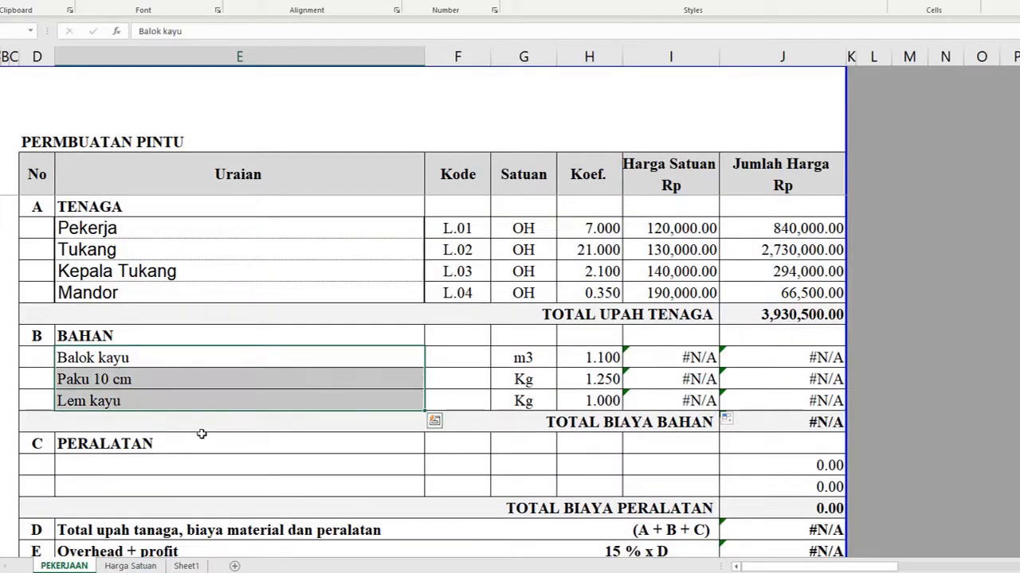
key("ctrl+c")
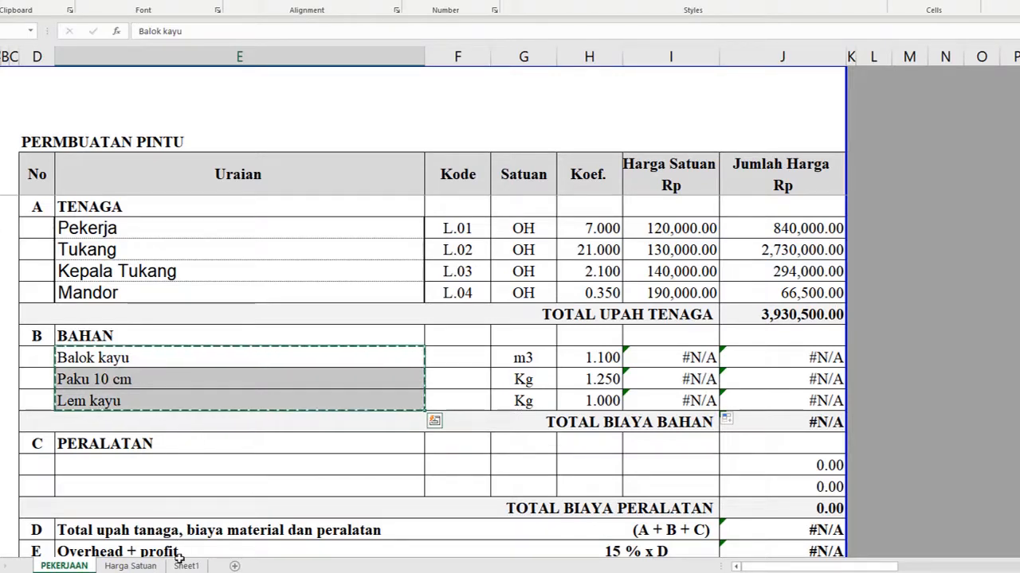
left_click(130, 566)
left_click(98, 384)
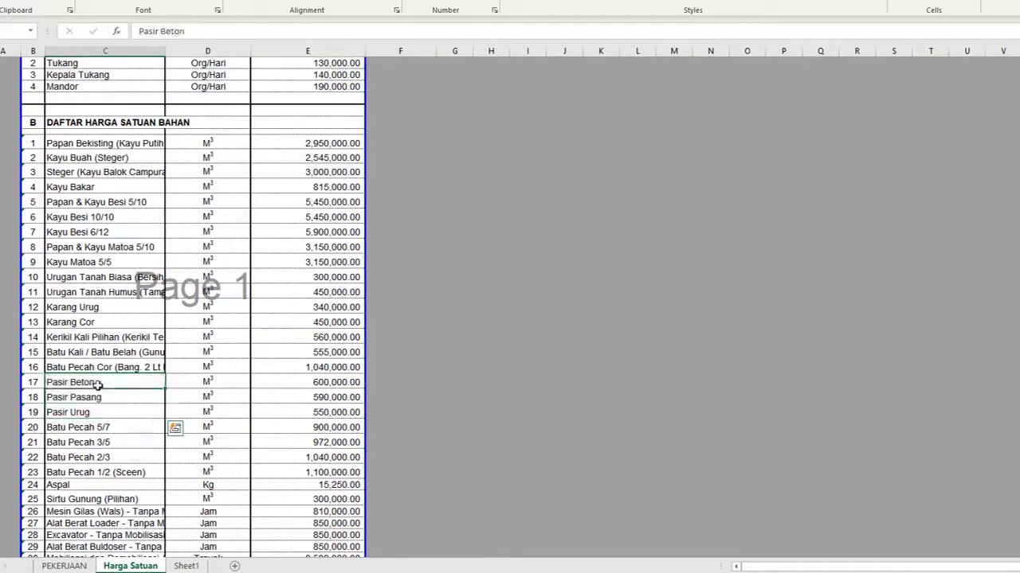
key("ctrl+v")
key("ctrl")
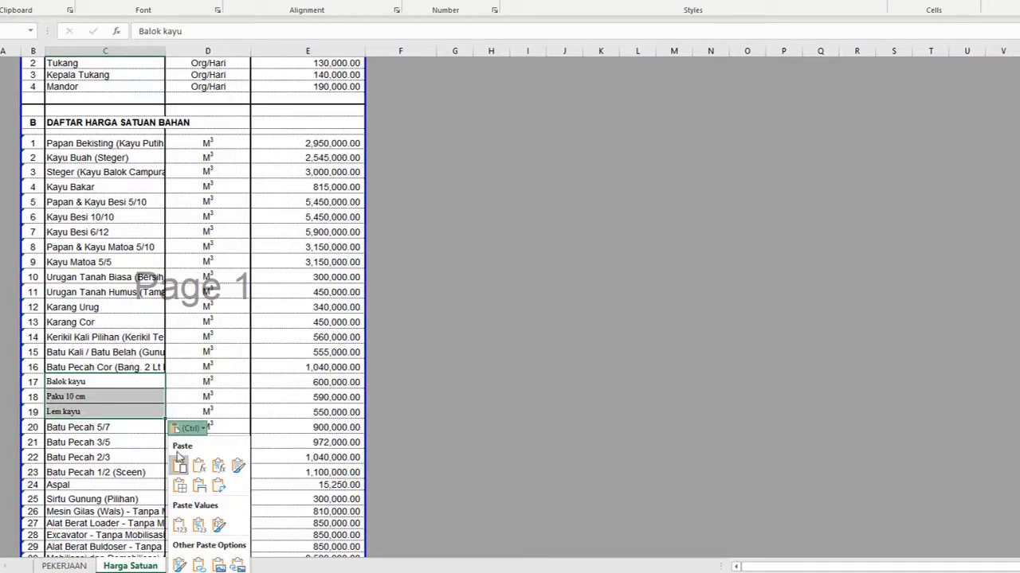
left_click(179, 525)
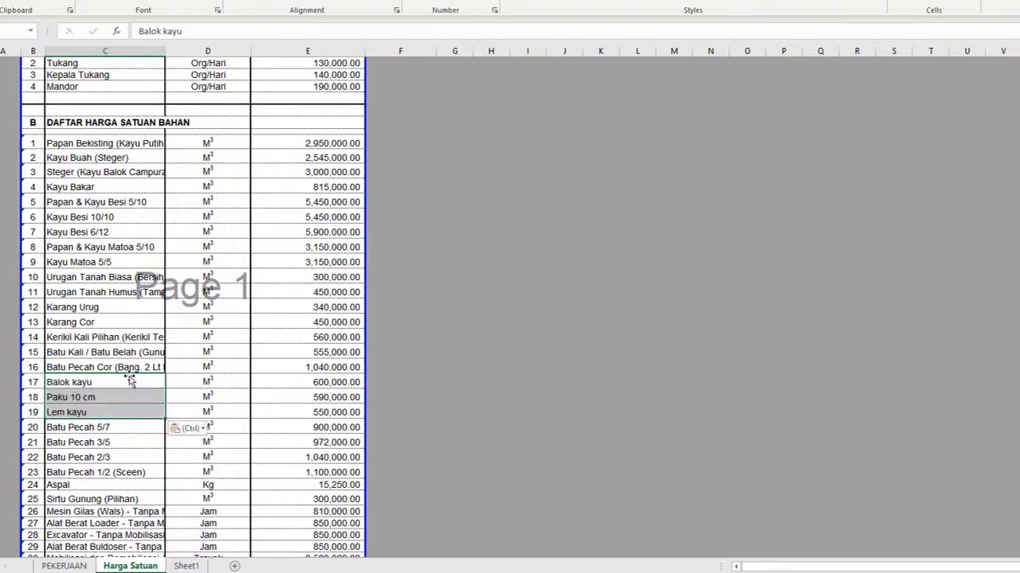
left_click(104, 357)
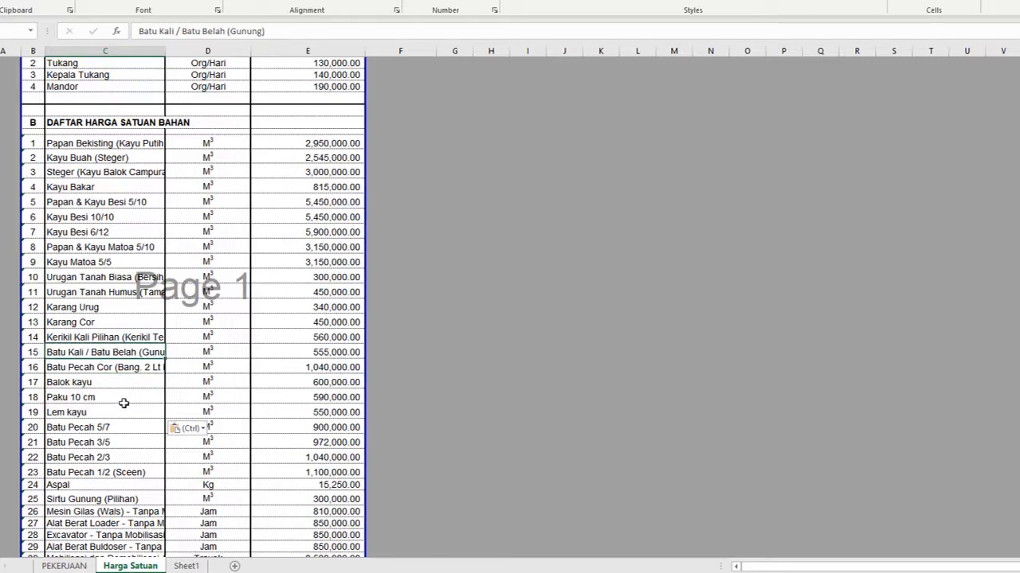
- Check the BAHAN unit prices on the PEKERJAAN sheet against the Harga Satuan price list
left_click(64, 565)
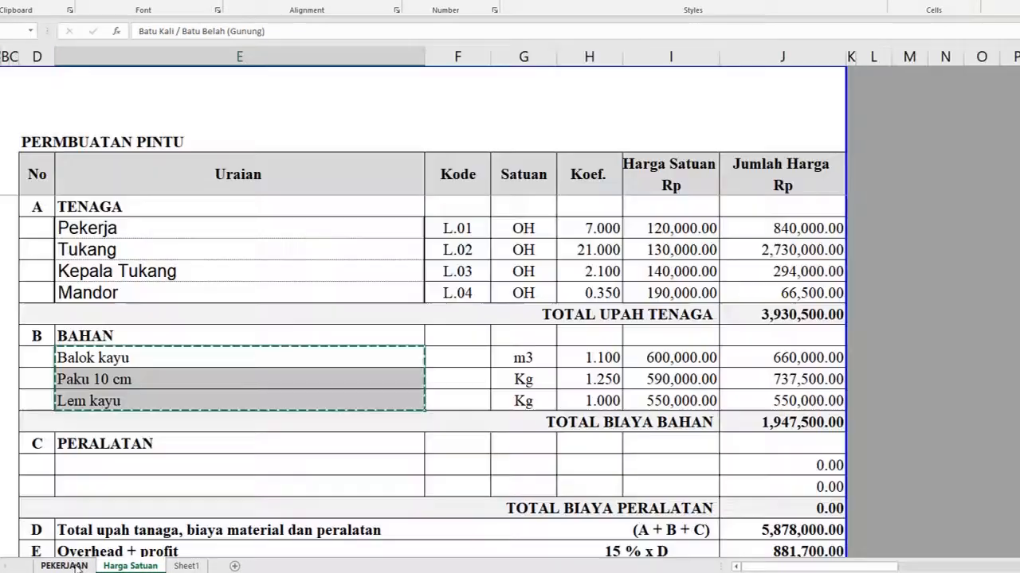
left_click(705, 380)
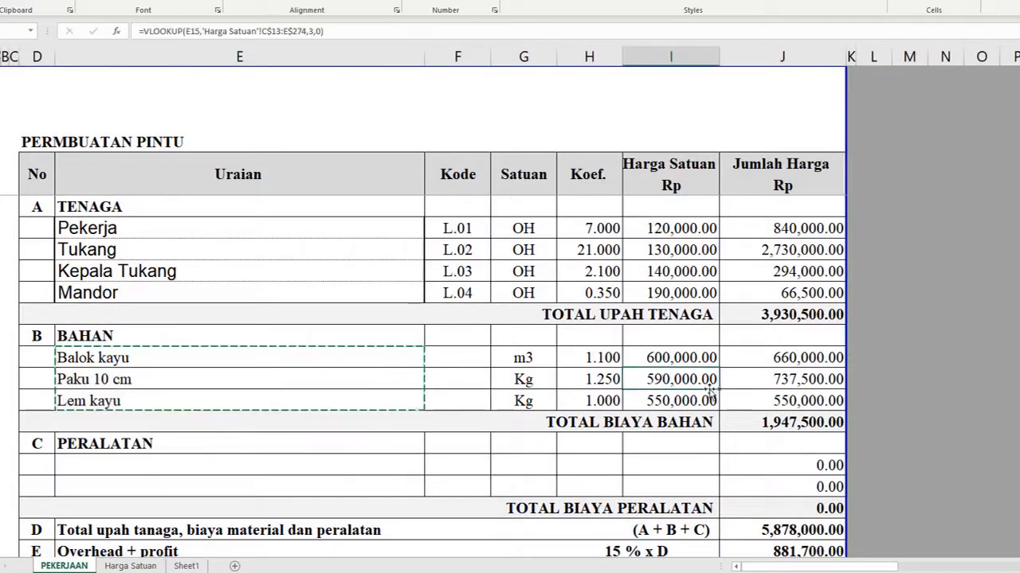
key("Escape")
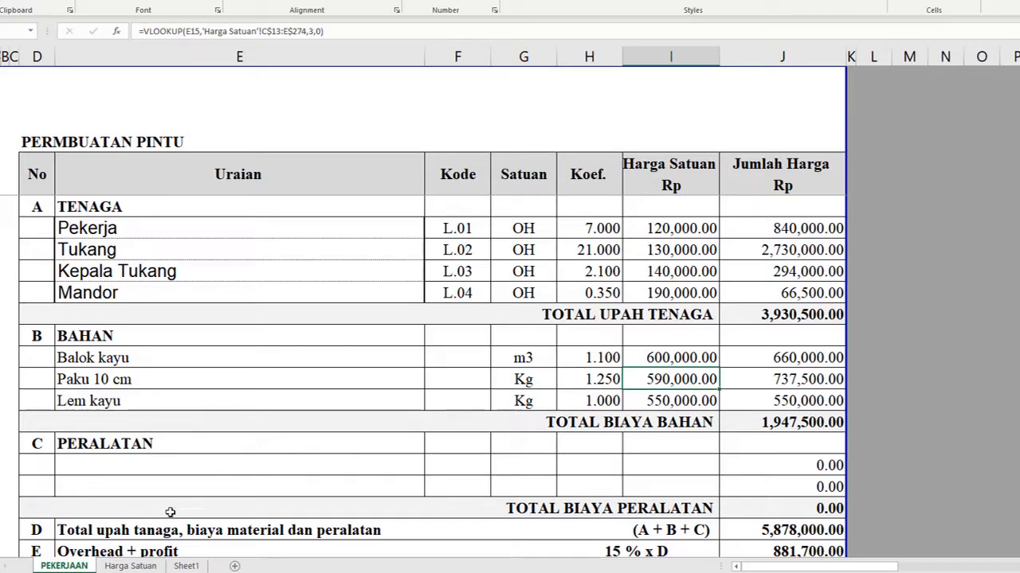
left_click(129, 566)
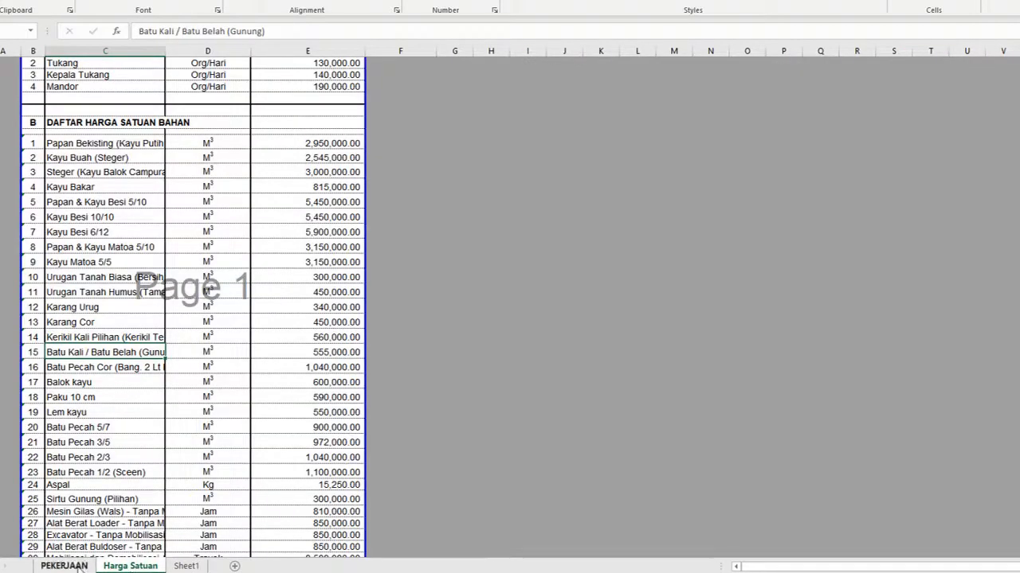
left_click(78, 567)
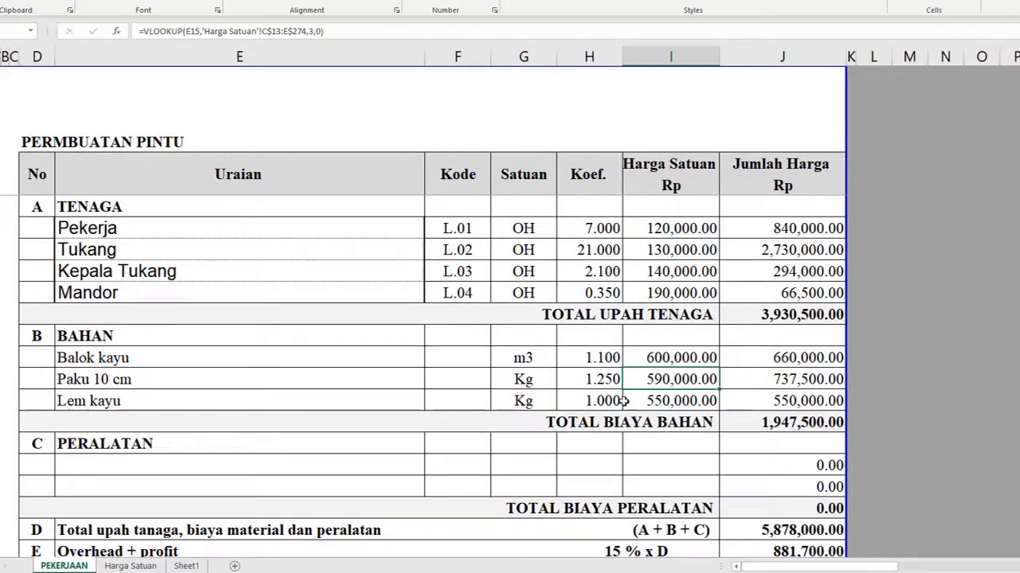
- Copy Lem kayu's VLOOKUP formula to Pekerja's unit price cell in the PEMBUATAN JENDELA table and fill it down through Mandor
scroll(667, 395, "down", 1)
scroll(667, 374, "down", 5)
scroll(675, 342, "up", 3)
left_click(663, 271)
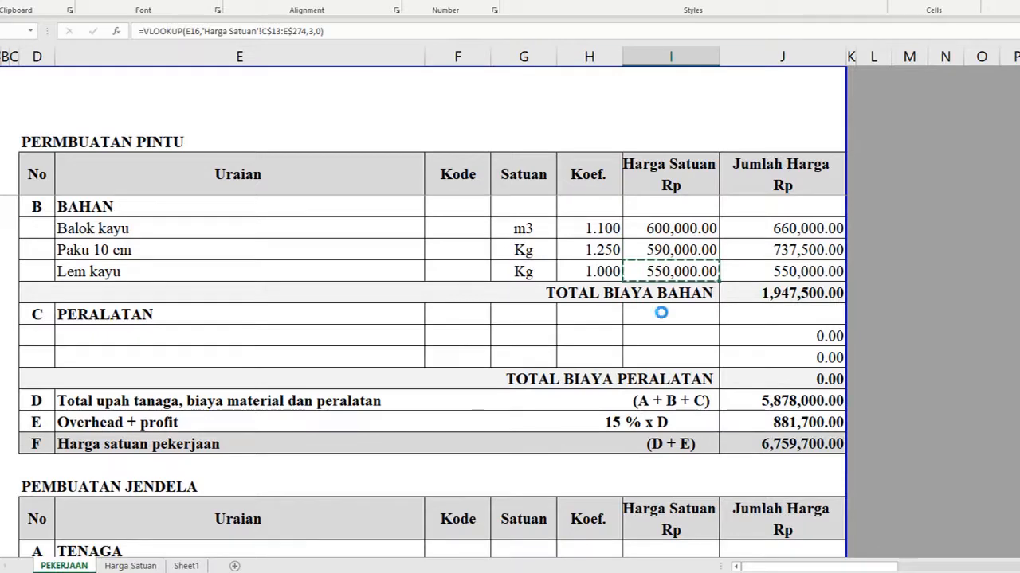
scroll(629, 407, "down", 3)
left_click(657, 381)
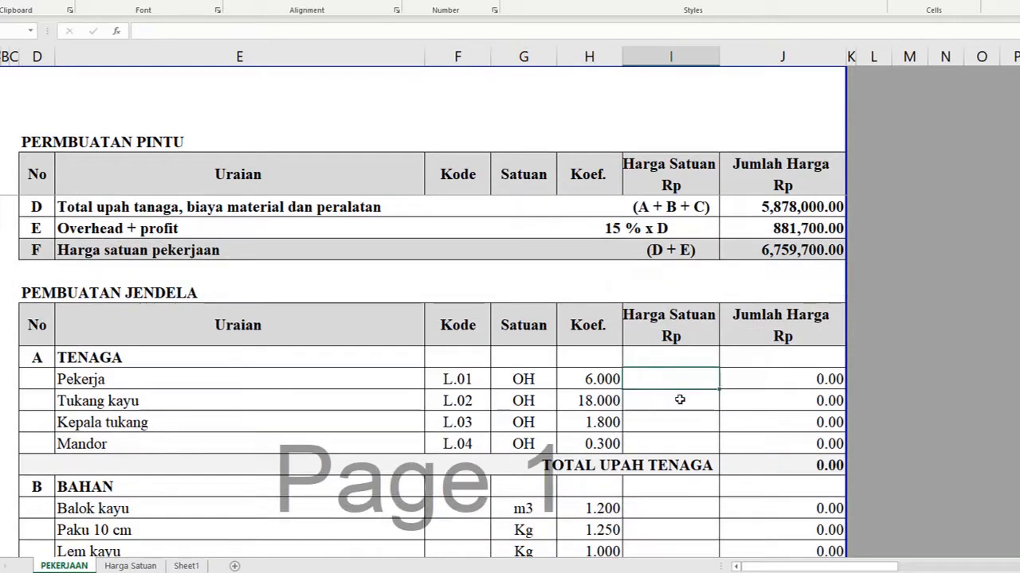
key("ctrl+v")
left_click(674, 406)
left_click(695, 380)
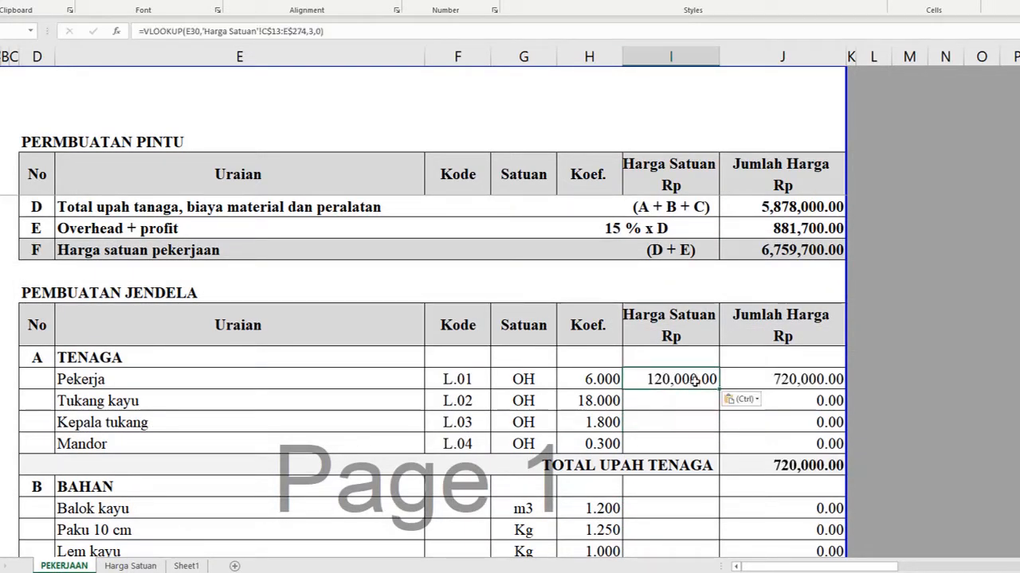
left_click_drag(718, 389, 681, 440)
- Copy Pekerja's unit price formula to Balok kayu in the PEMBUATAN JENDELA table and fill the BAHAN rows through Lem kayu
scroll(681, 423, "down", 2)
left_click(665, 379)
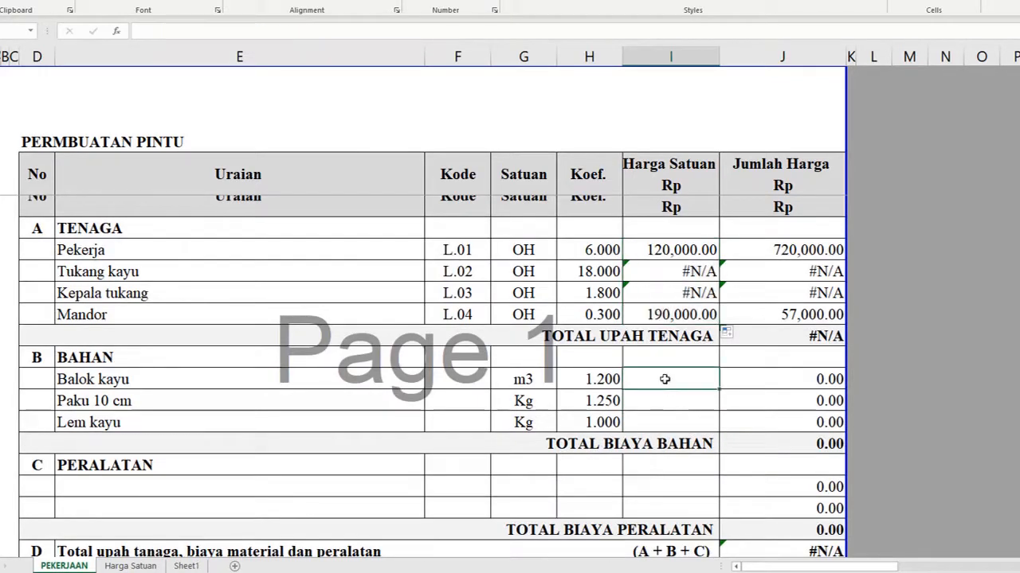
left_click(685, 257)
key("ctrl+c")
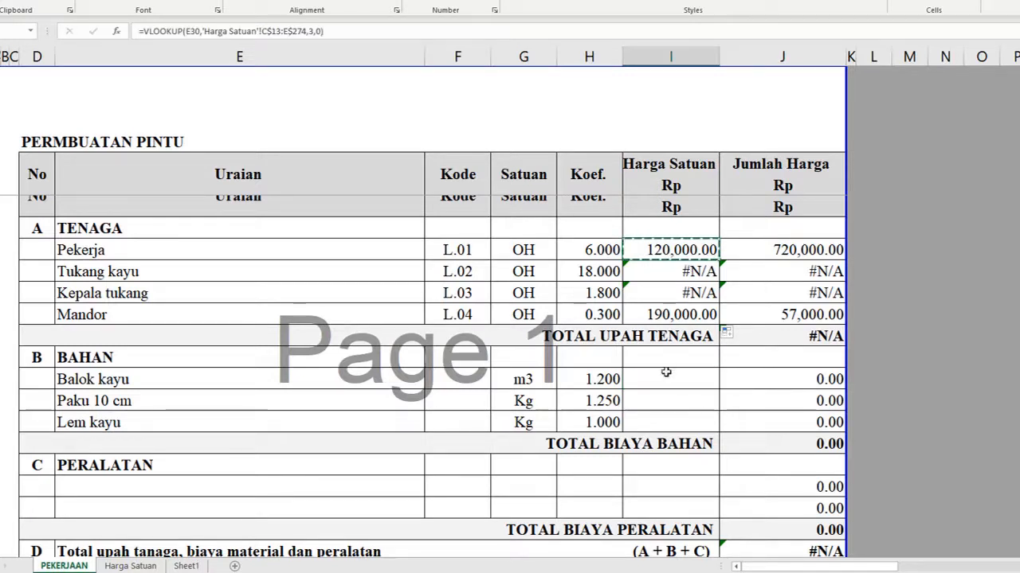
left_click(668, 379)
key("ctrl+v")
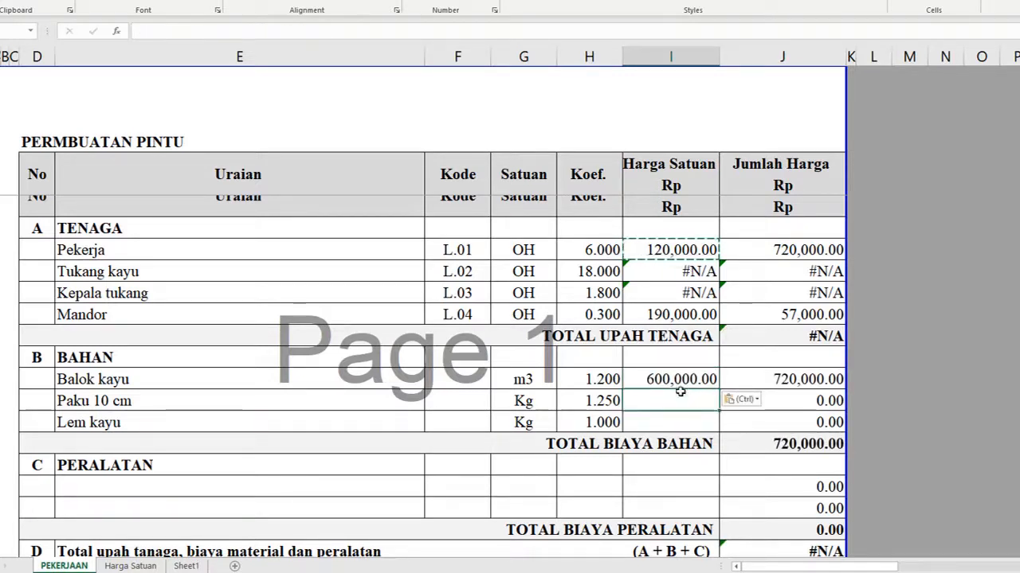
left_click_drag(716, 390, 716, 429)
scroll(679, 356, "down", 3)
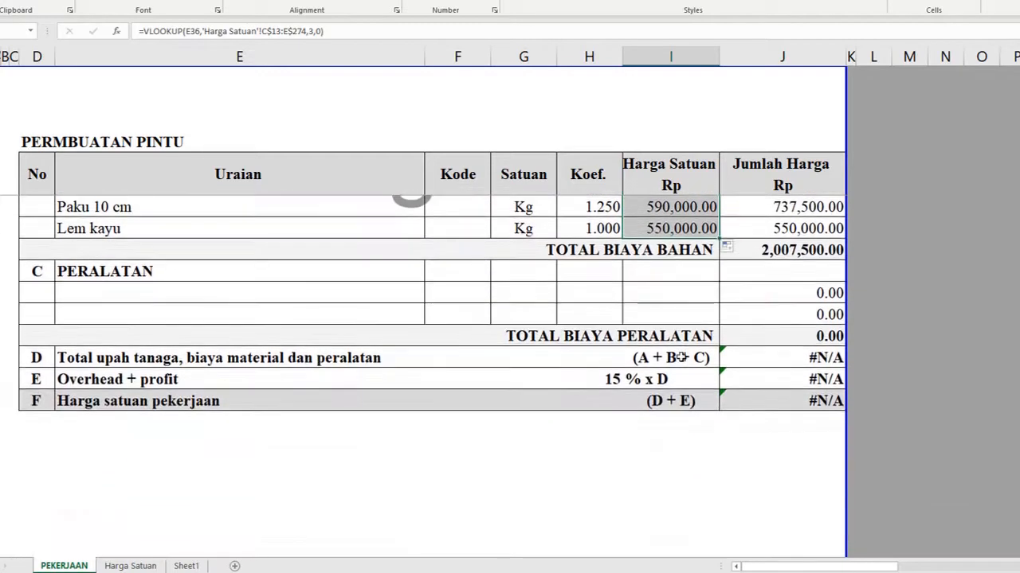
- Compare the TENAGA names in the PEMBUATAN JENDELA table with those in PERMBUATAN PINTU and on the Harga Satuan sheet
scroll(685, 346, "up", 4)
left_click(679, 334)
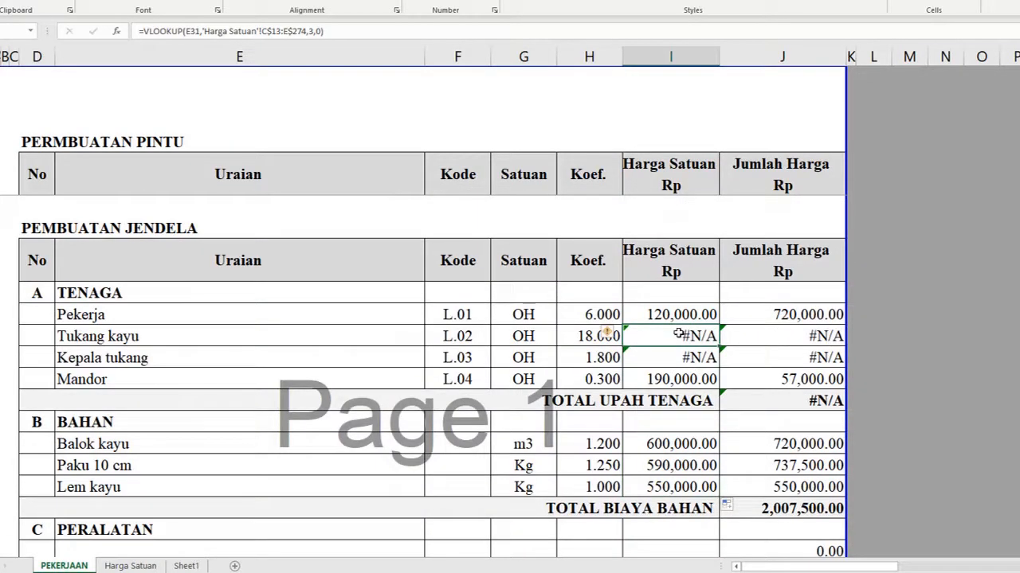
scroll(321, 357, "up", 5)
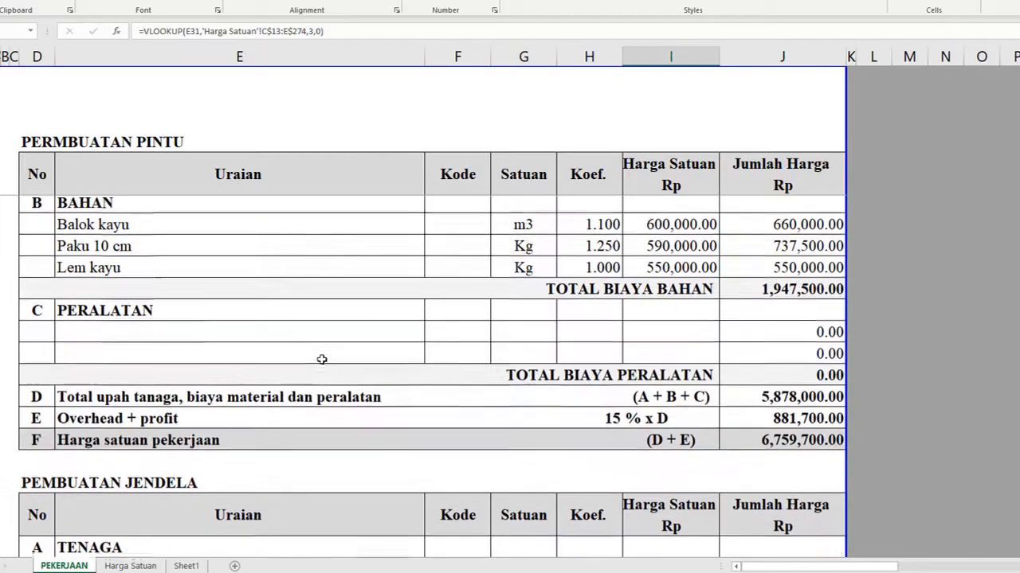
scroll(322, 359, "up", 1)
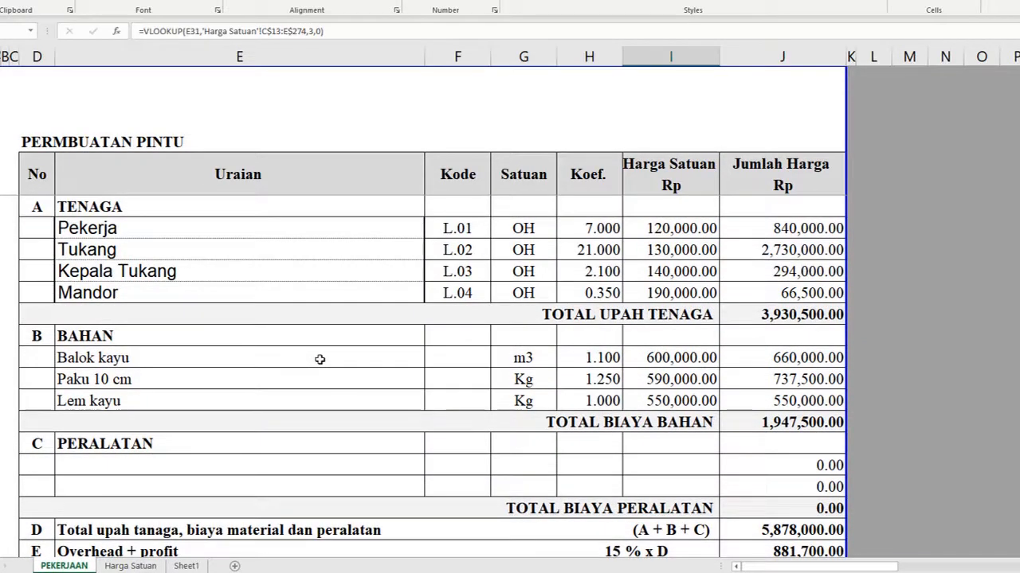
scroll(320, 359, "down", 5)
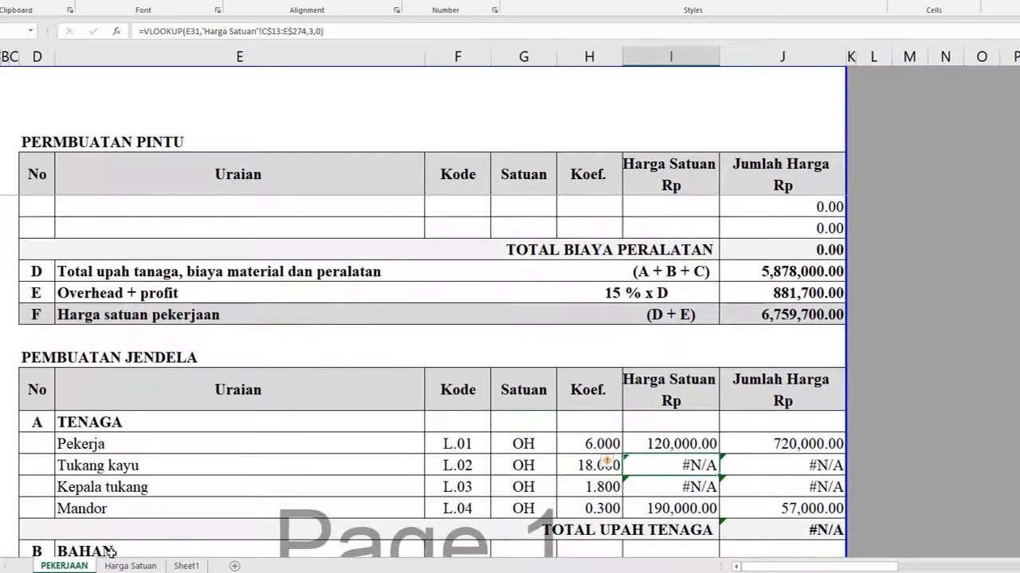
left_click(125, 566)
scroll(182, 403, "up", 5)
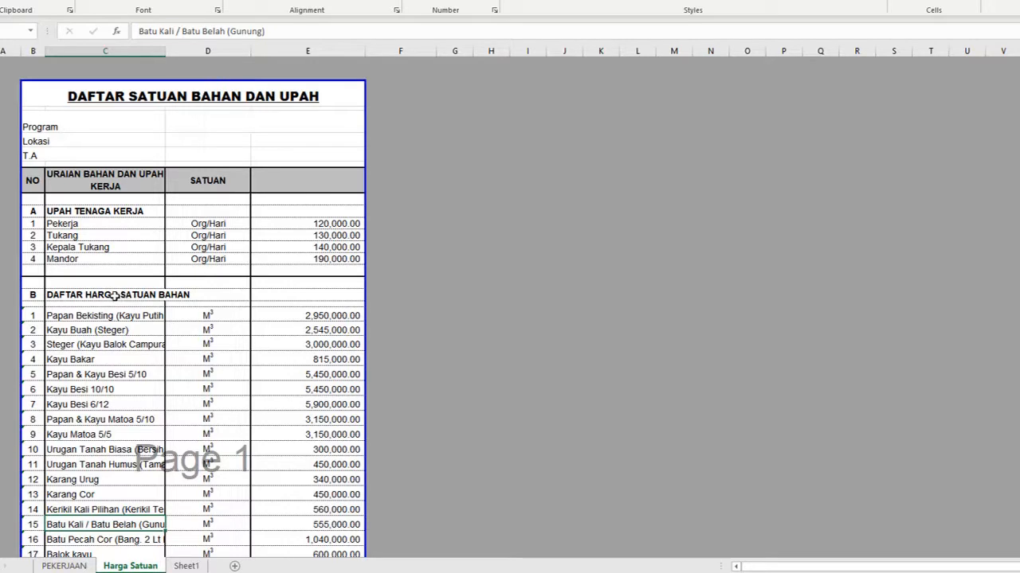
left_click(76, 565)
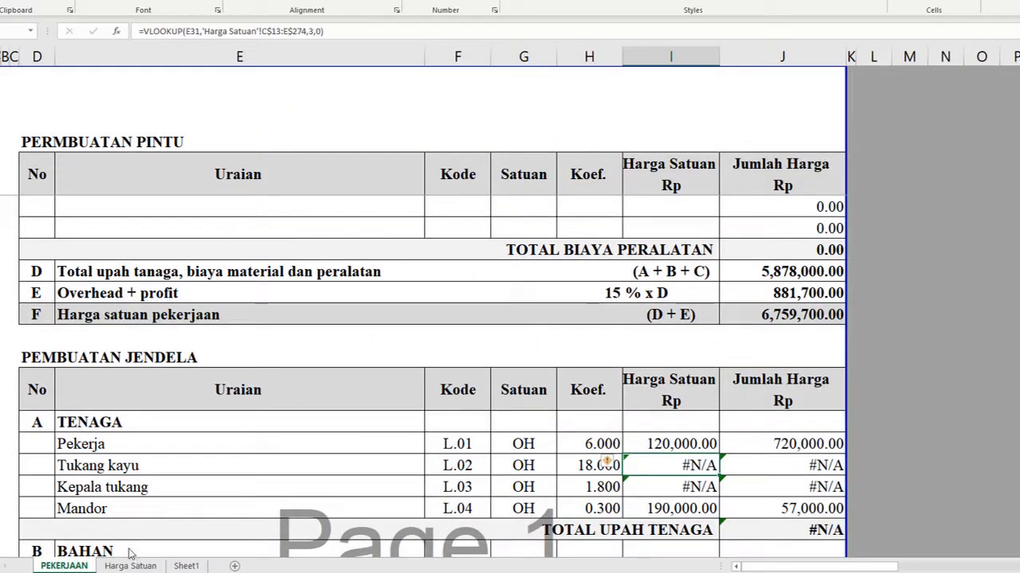
- Copy the names Pekerja through Mandor from the PERMBUATAN PINTU table and paste them over the TENAGA names in PEMBUATAN JENDELA
scroll(151, 428, "up", 4)
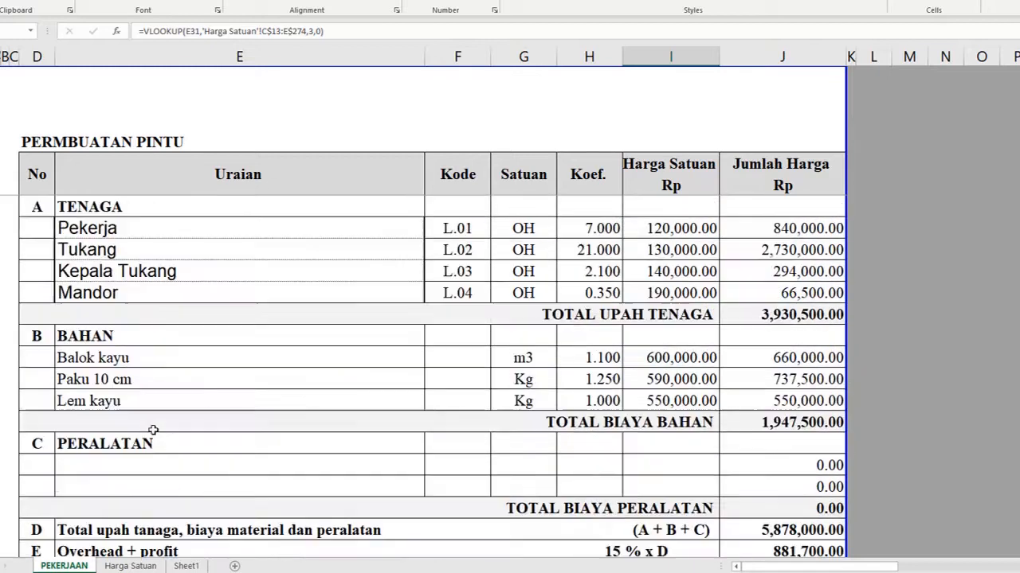
left_click_drag(120, 230, 123, 292)
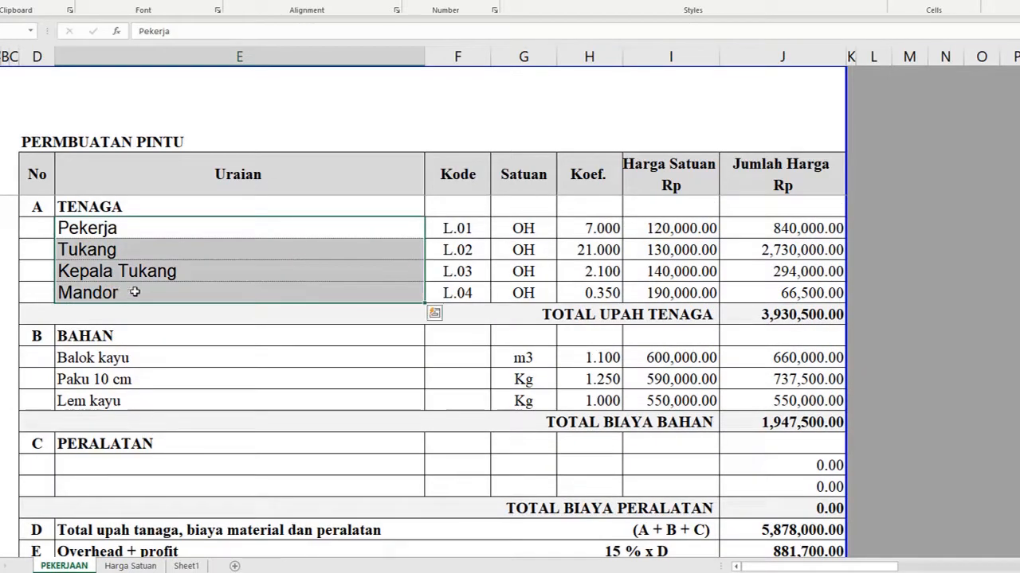
key("ctrl+c")
scroll(212, 337, "down", 5)
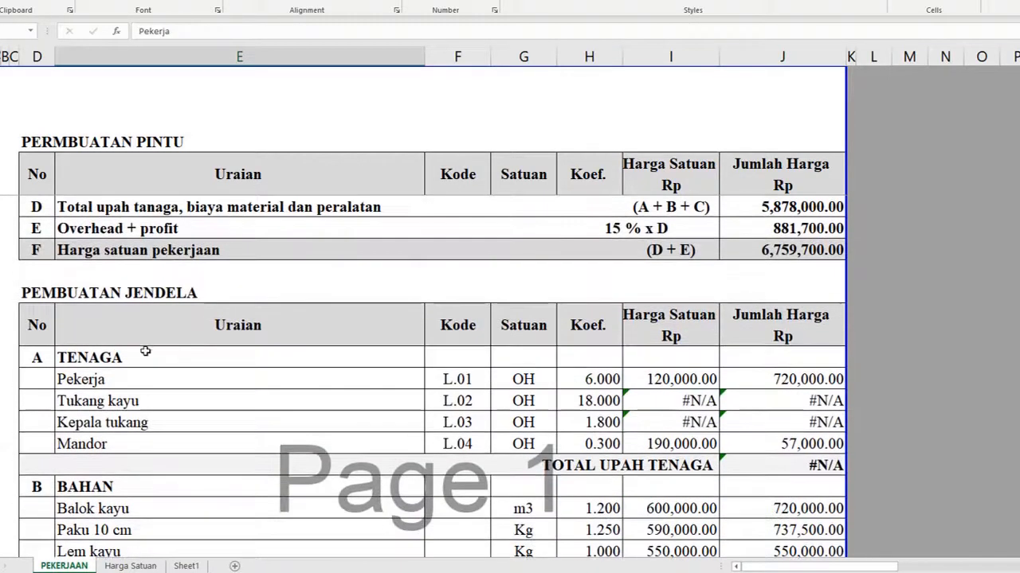
scroll(161, 374, "down", 1)
left_click(155, 317)
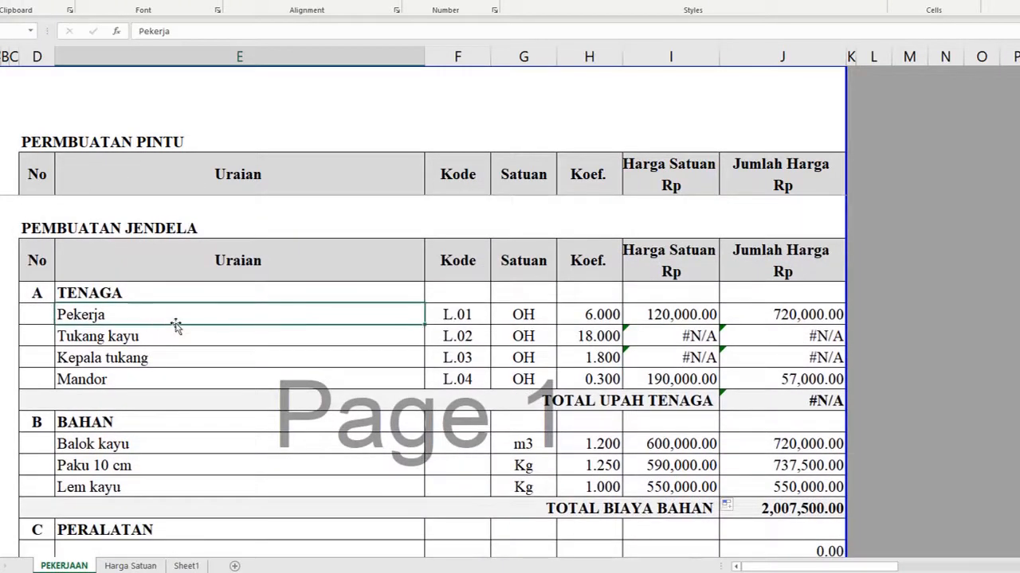
key("ctrl+v")
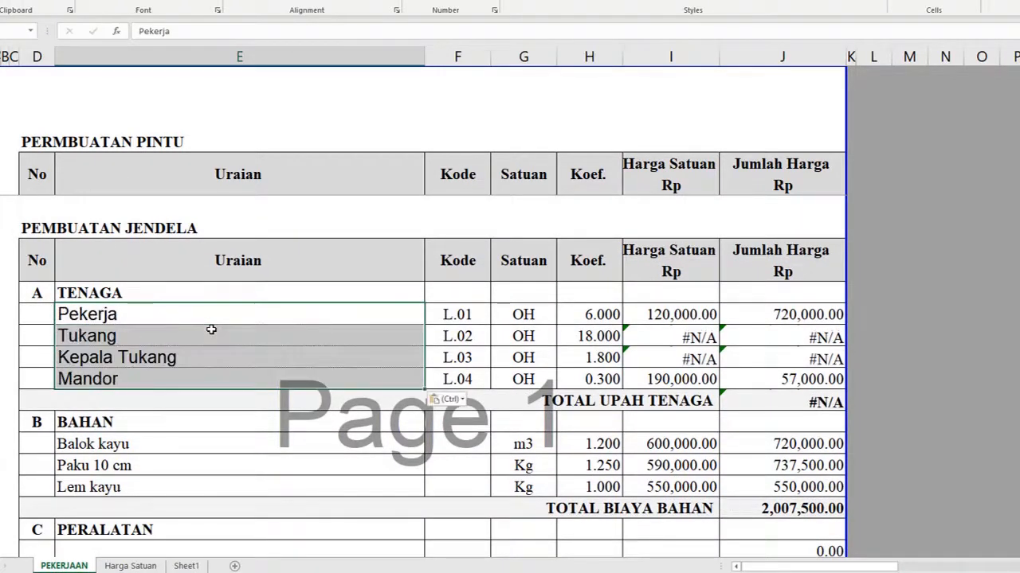
left_click(223, 339)
left_click_drag(709, 344, 688, 362)
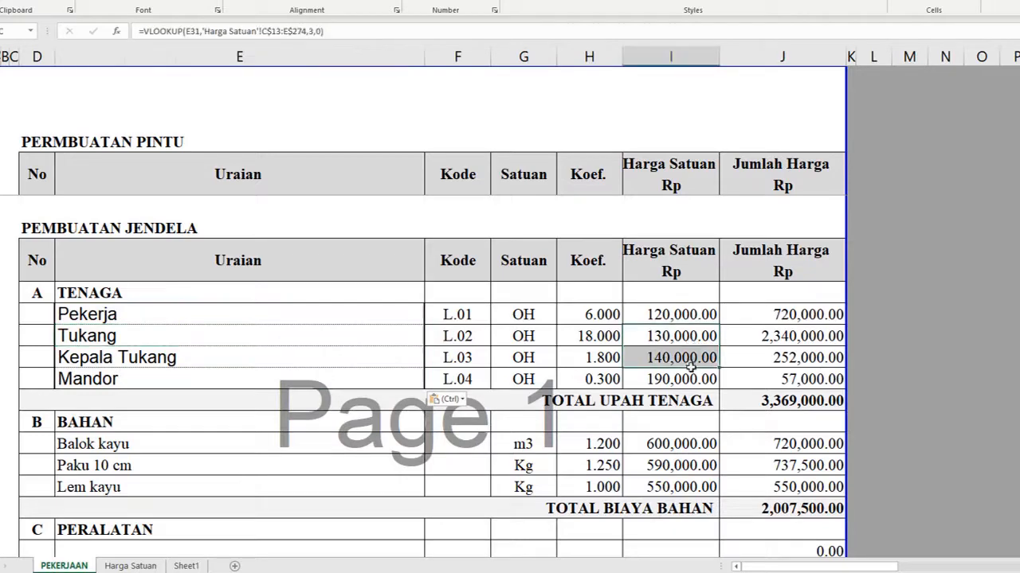
- Examine the column index argument of Tukang's VLOOKUP formula in PEMBUATAN JENDELA against the Harga Satuan columns
left_click(129, 565)
left_click(64, 565)
scroll(534, 354, "up", 7)
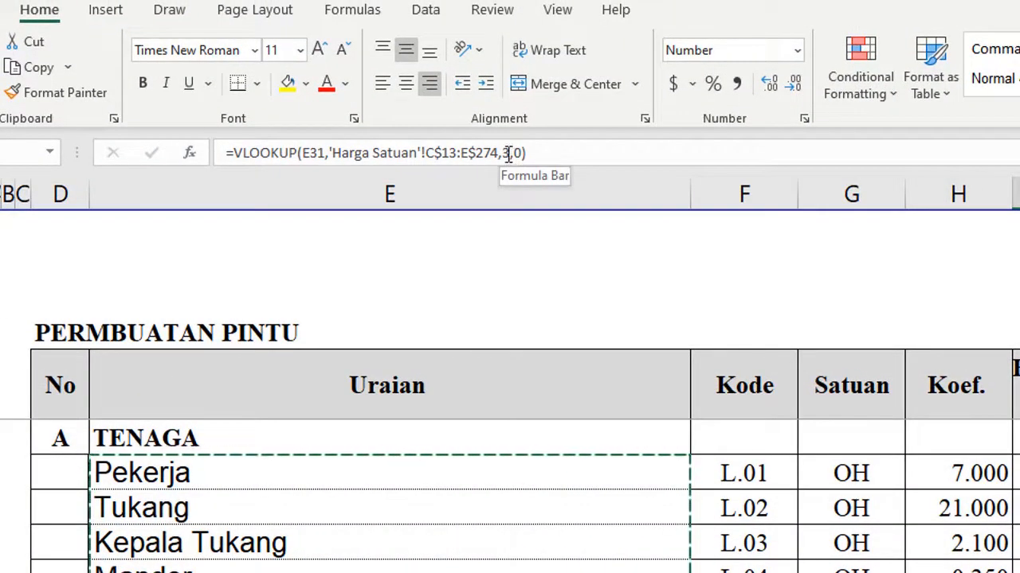
left_click(509, 153)
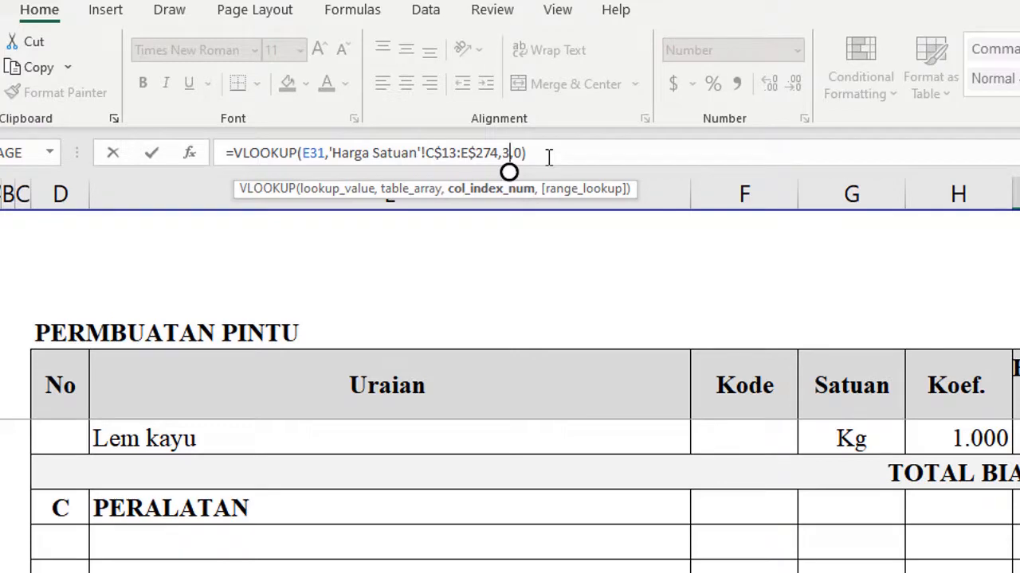
key("ctrl+Page_Up")
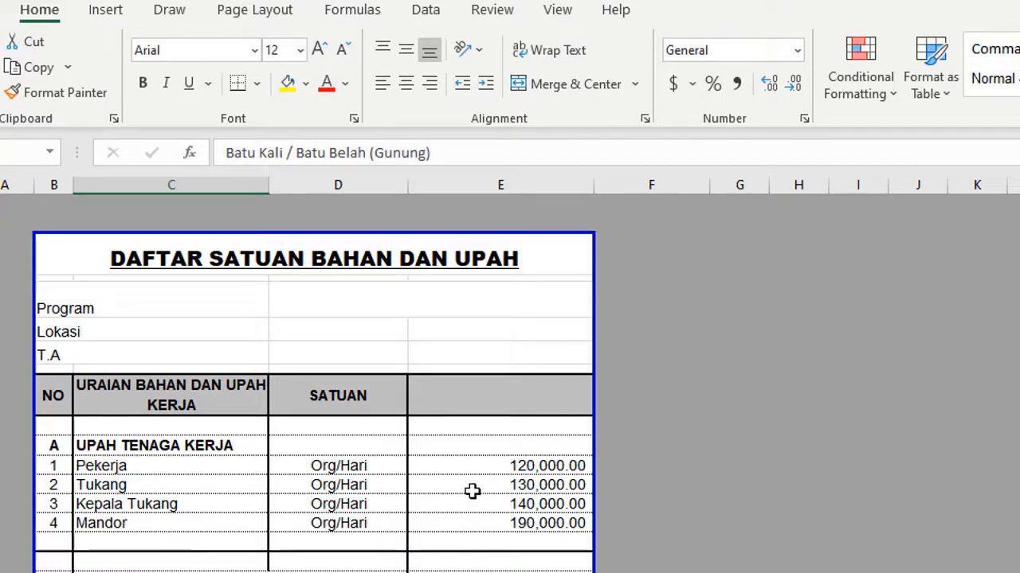
left_click(422, 572)
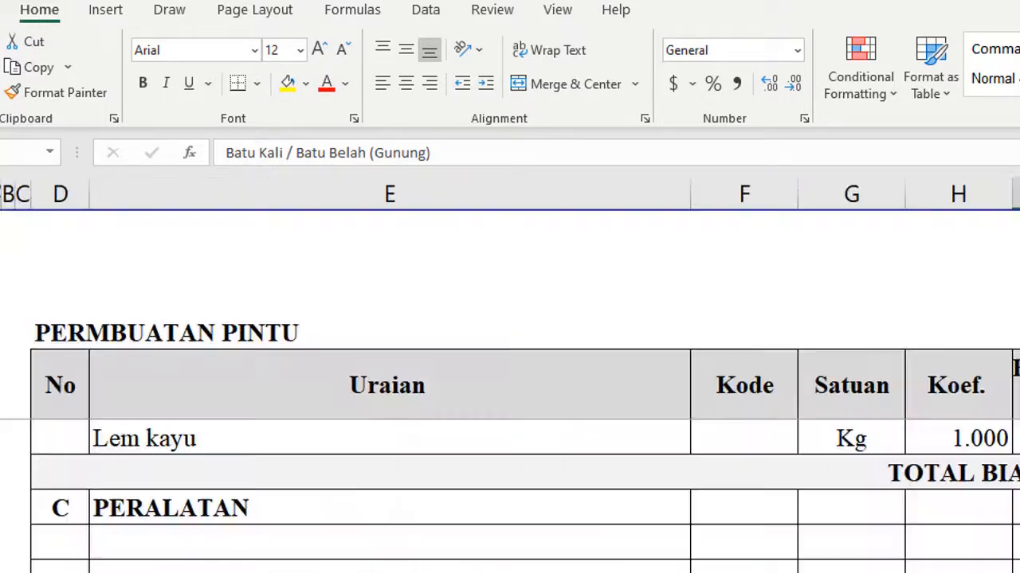
scroll(701, 558, "up", 3)
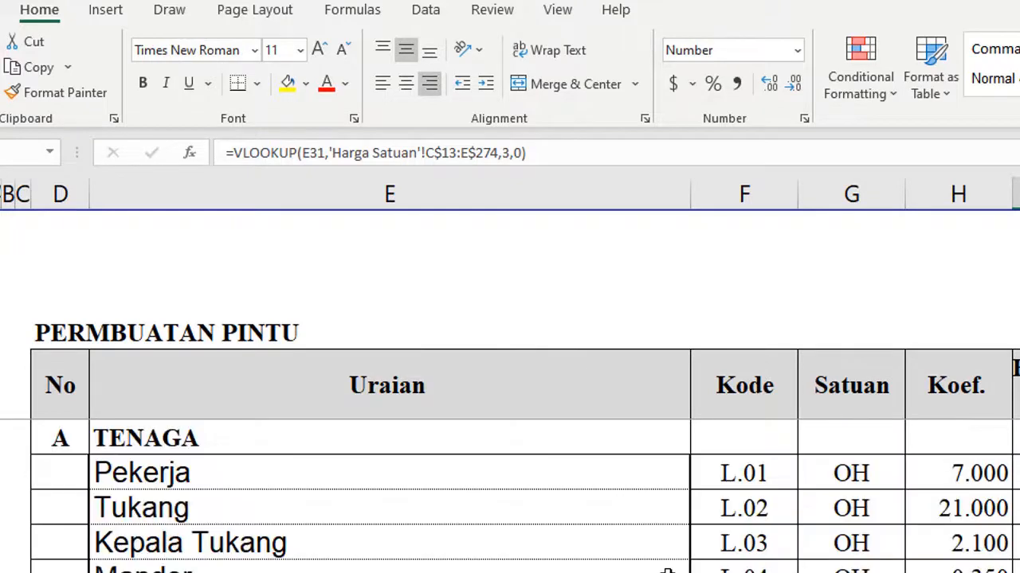
- Examine which name cell Pekerja's unit price formula looks up in the PERMBUATAN PINTU table
left_click(1018, 473)
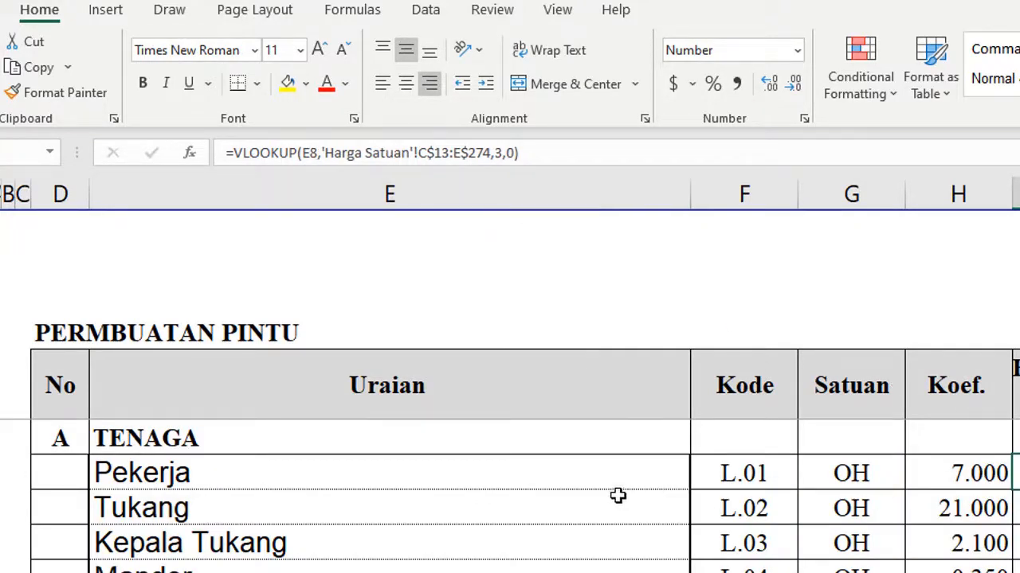
left_click(351, 481)
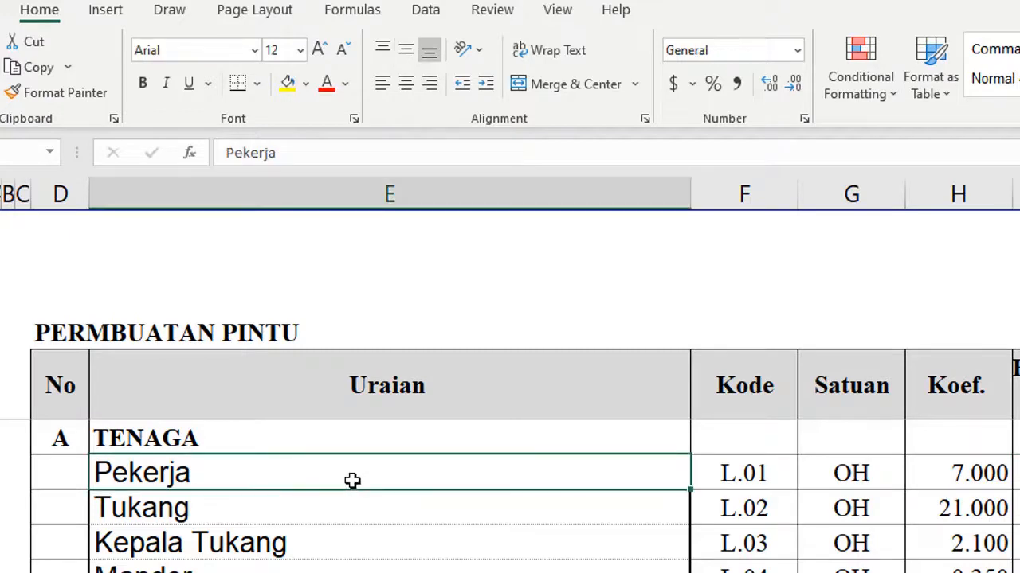
left_click(1017, 474)
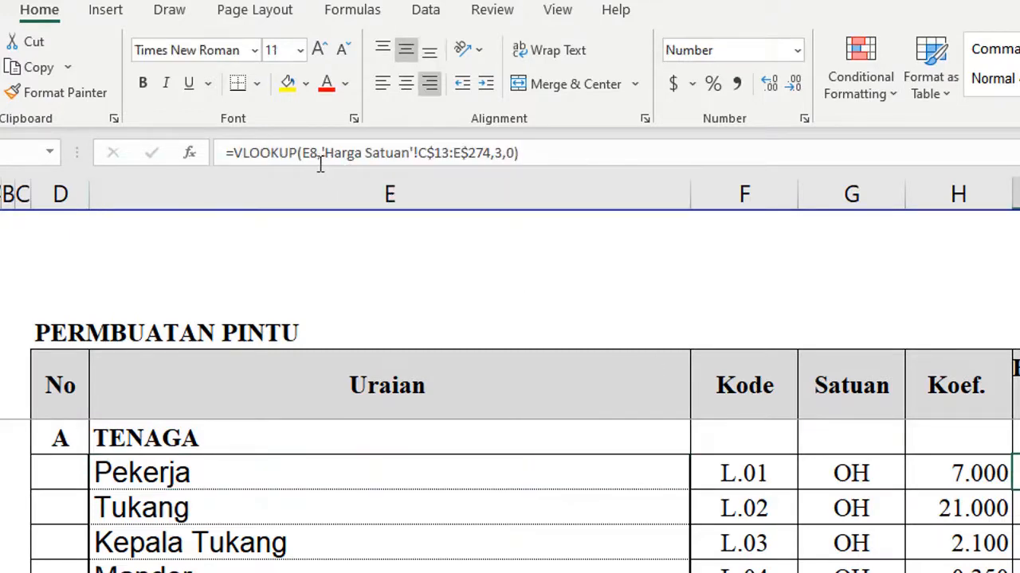
left_click(254, 480)
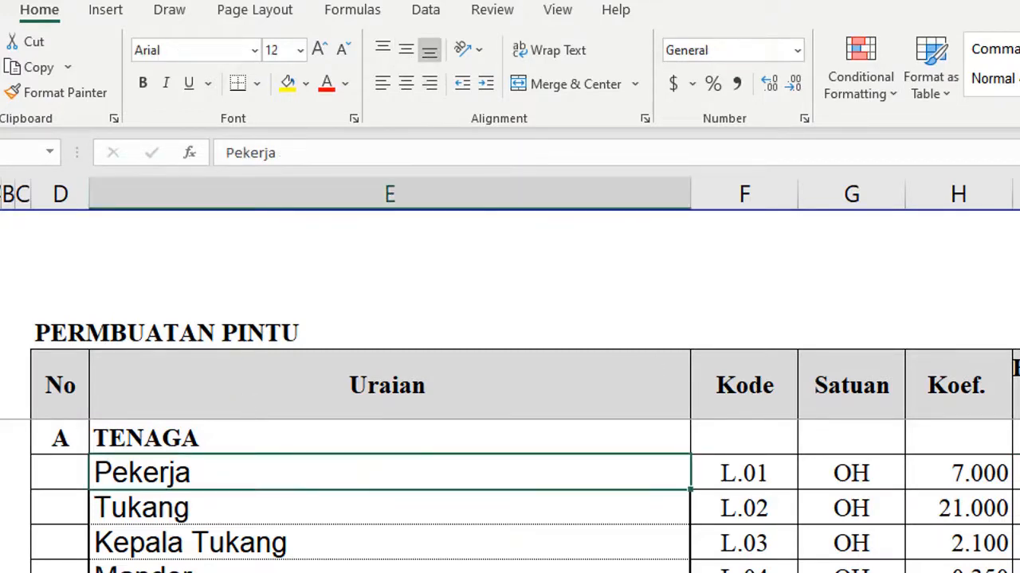
- Trace Pekerja's row on the Harga Satuan sheet across the name, unit and price columns to check the lookup's column order
left_click(298, 572)
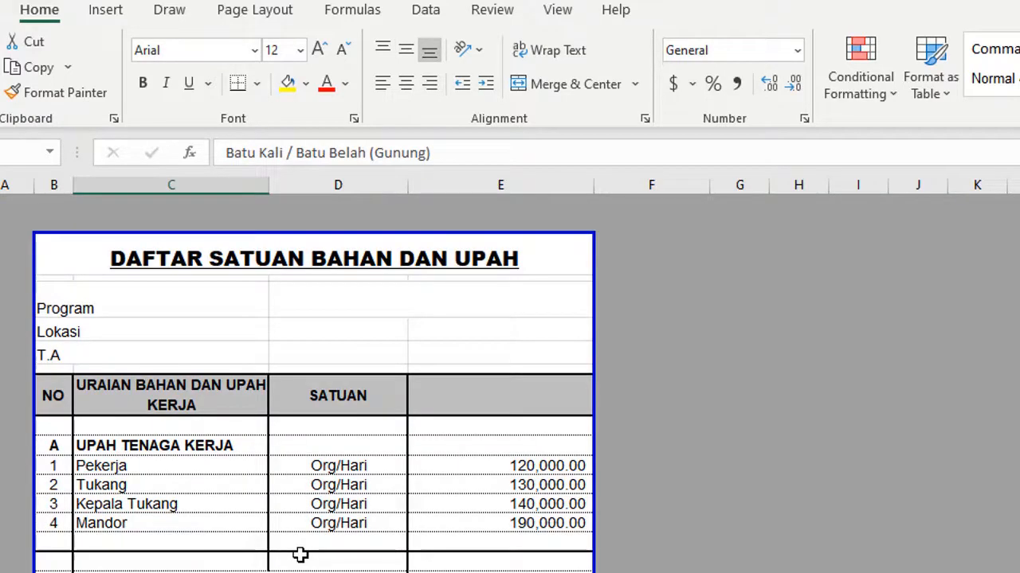
left_click(121, 470)
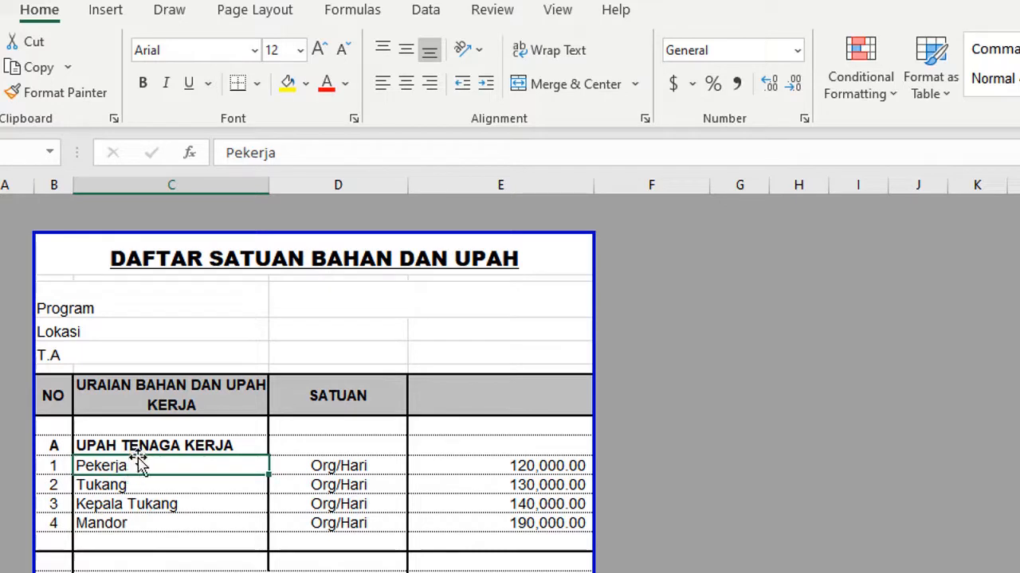
left_click(477, 469)
left_click(185, 469)
left_click(438, 469)
left_click(217, 470)
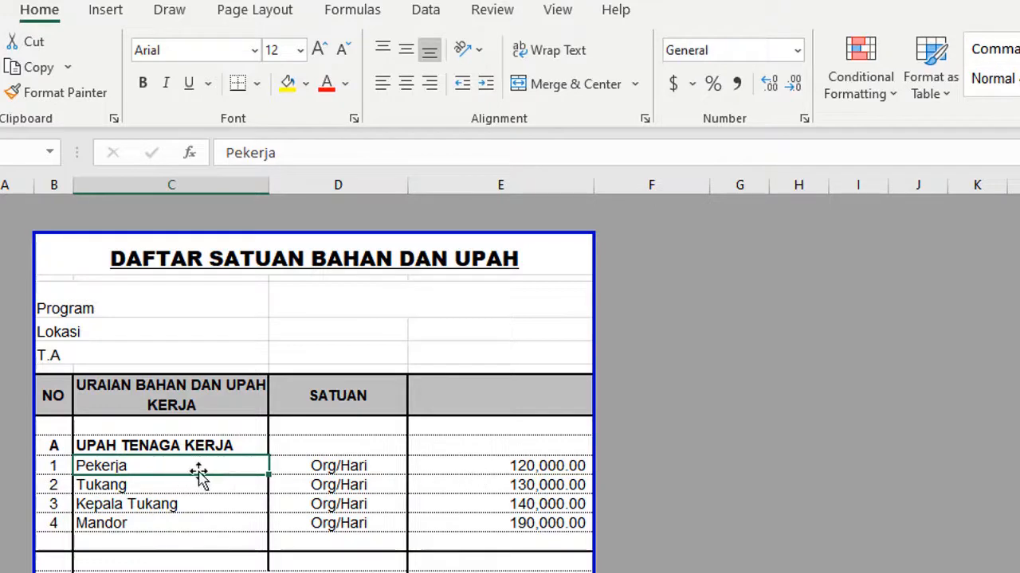
left_click(344, 468)
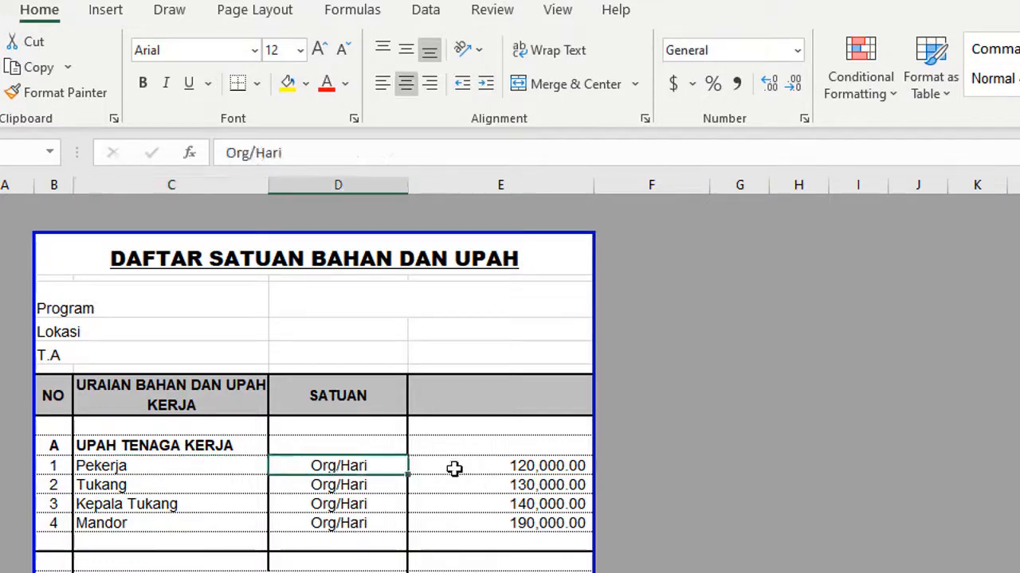
left_click(475, 469)
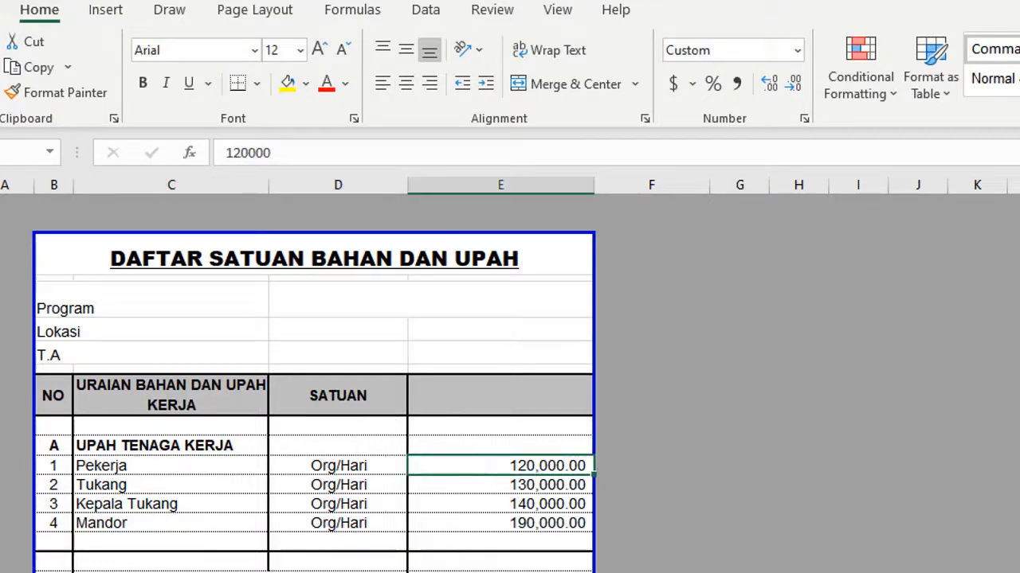
- Compare Pekerja's VLOOKUP range and column index on PEKERJAAN with the Satuan column on the Harga Satuan sheet
left_click(263, 572)
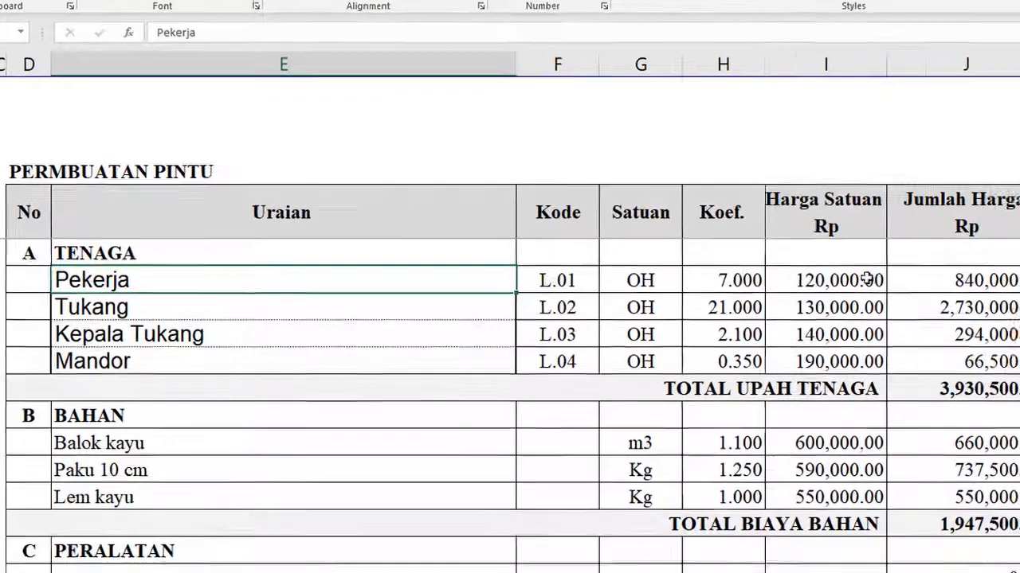
left_click(867, 280)
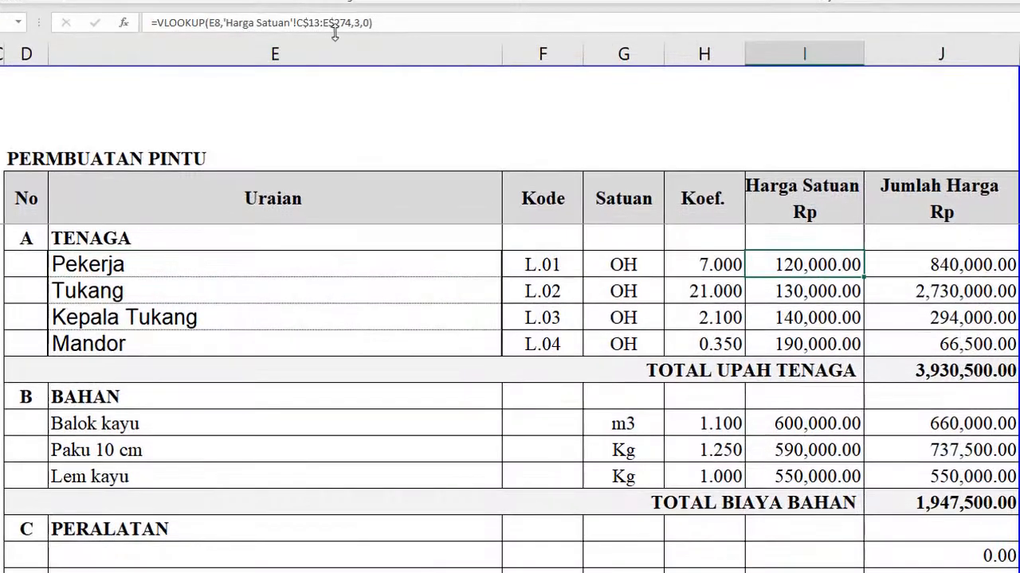
left_click(177, 570)
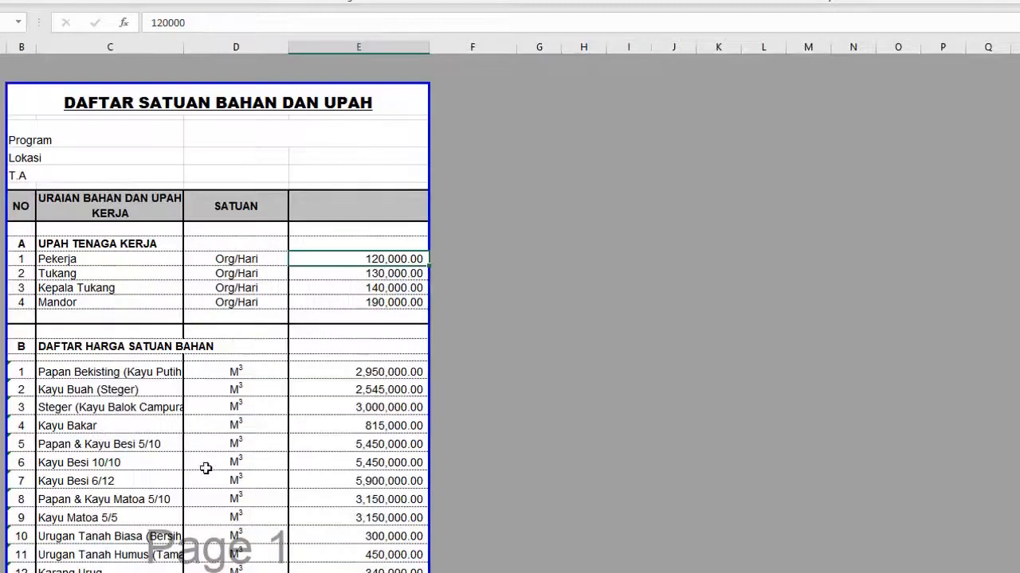
left_click(229, 263)
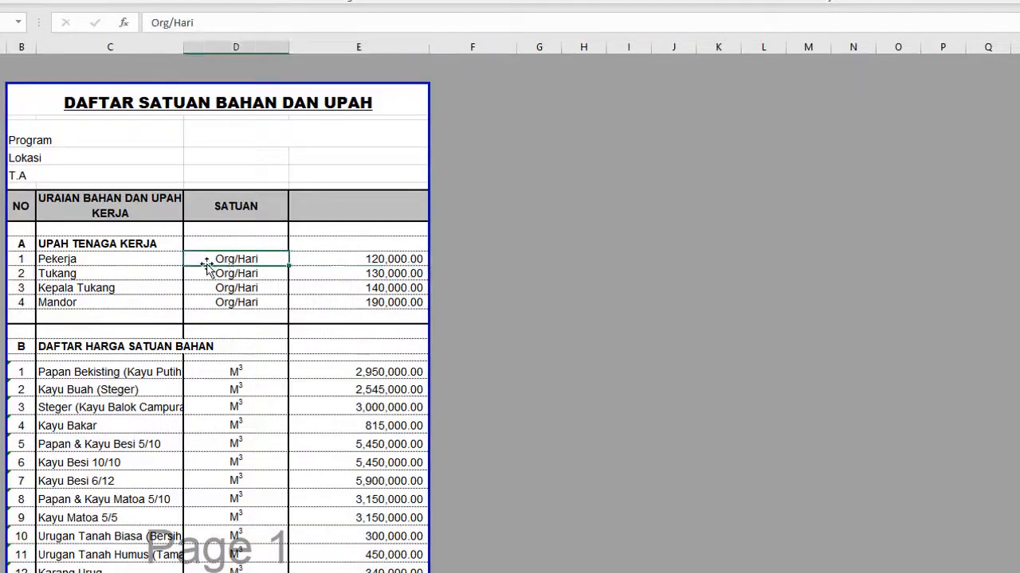
left_click(117, 258)
left_click(220, 273)
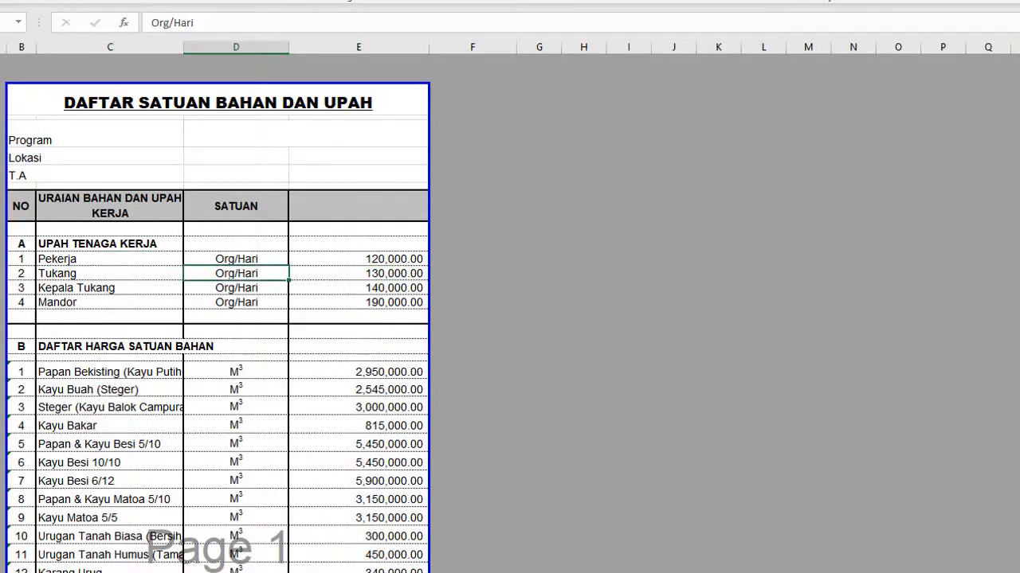
left_click(251, 571)
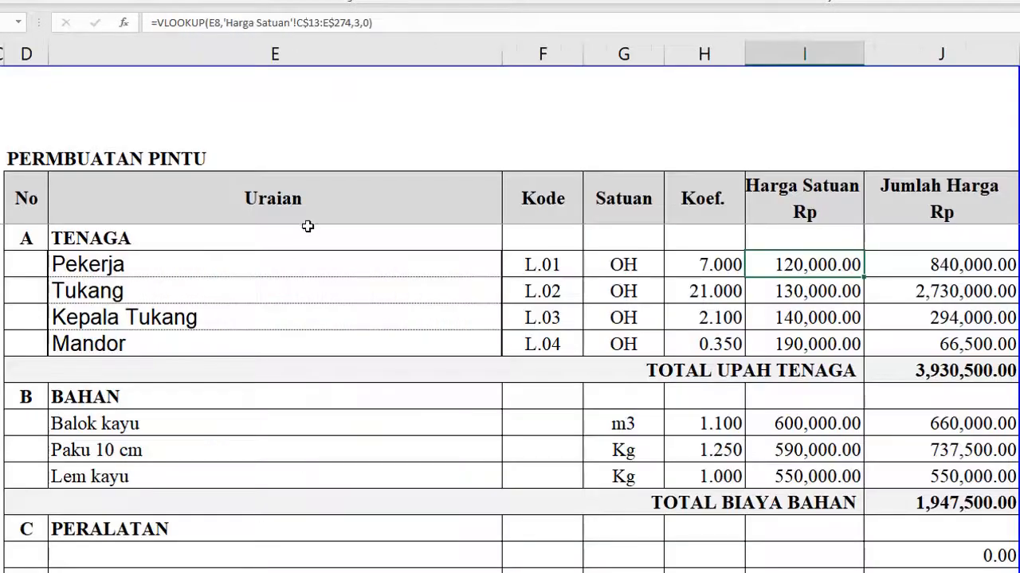
- Change the column index in Pekerja's PERMBUATAN PINTU unit price VLOOKUP formula to 2
left_click(359, 22)
key("BackSpace")
type("2")
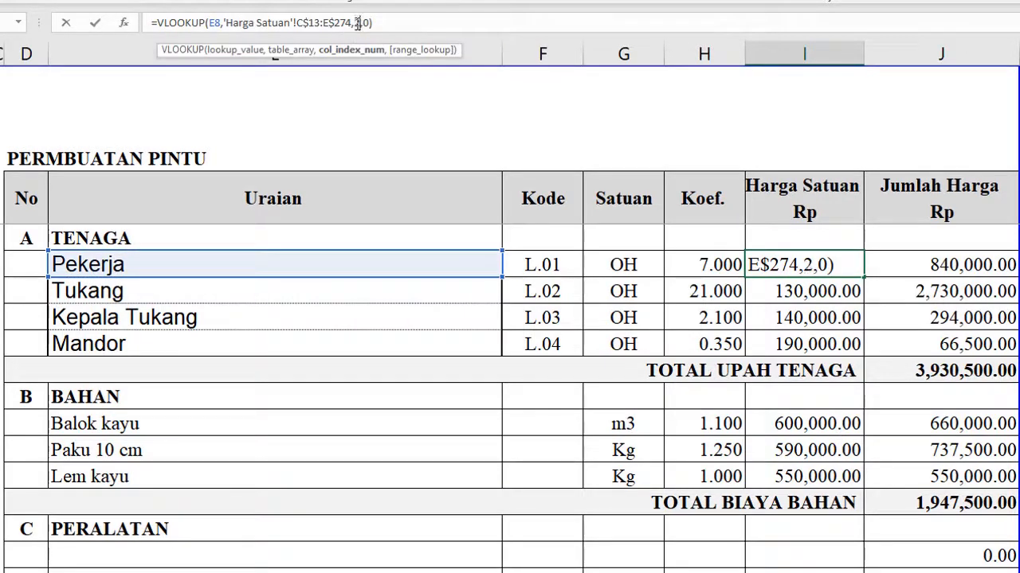
key("Return")
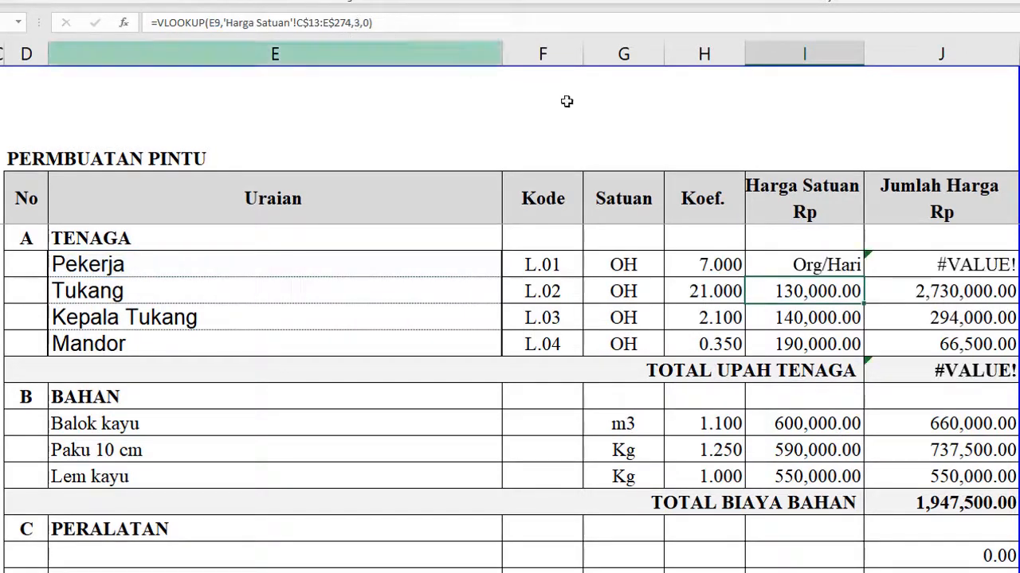
left_click(798, 265)
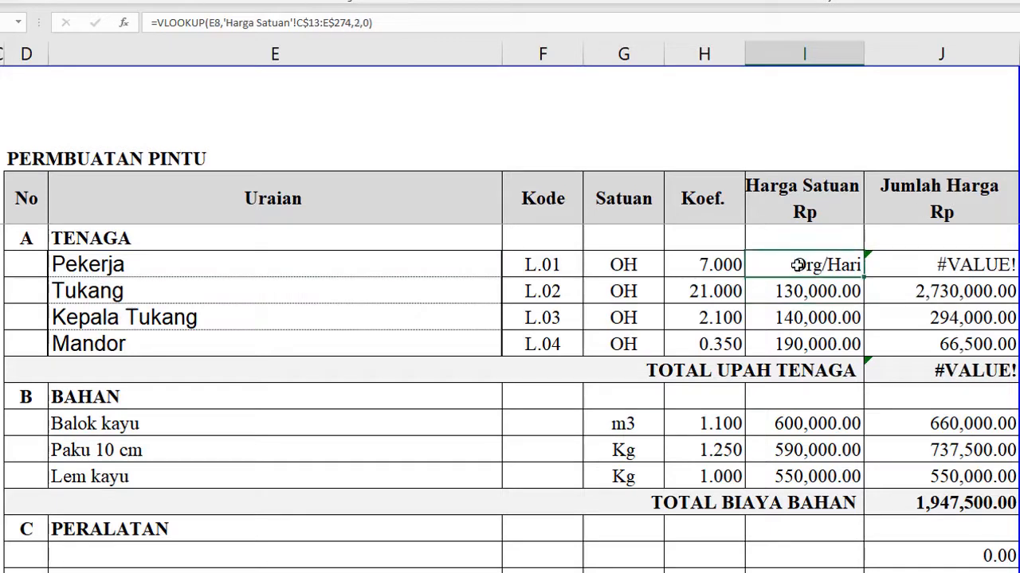
- Set the column index in Pekerja's PERMBUATAN PINTU unit price VLOOKUP formula to 3
left_click(360, 23)
key("BackSpace")
type("3")
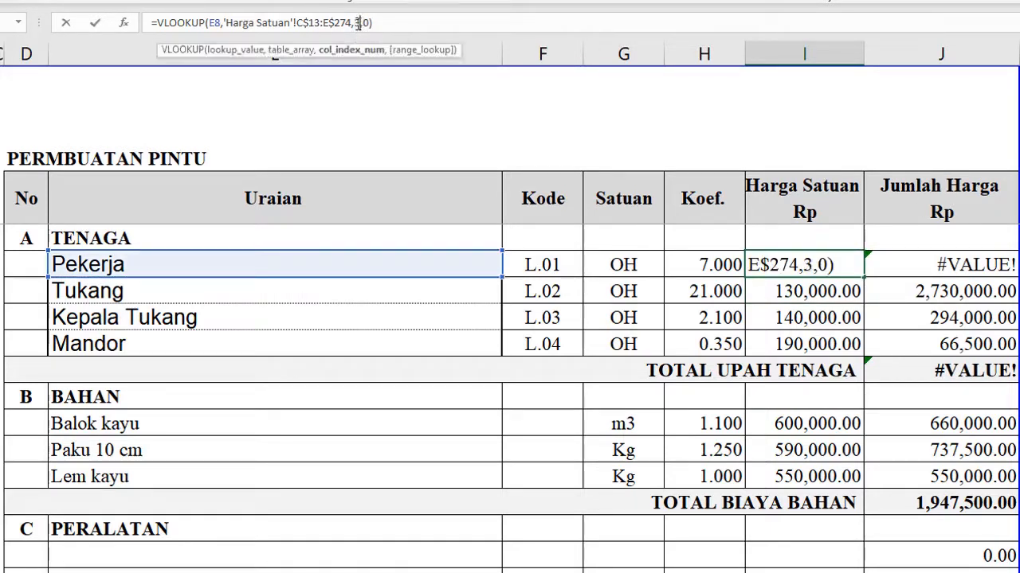
key("Return")
left_click(1019, 351)
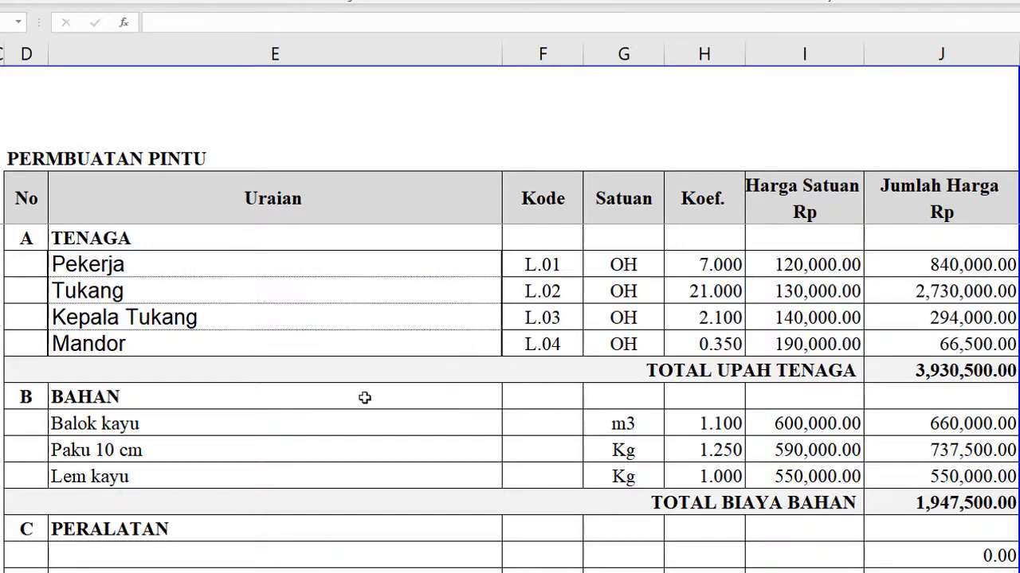
scroll(362, 410, "down", 3)
scroll(372, 415, "up", 3)
left_click(284, 550)
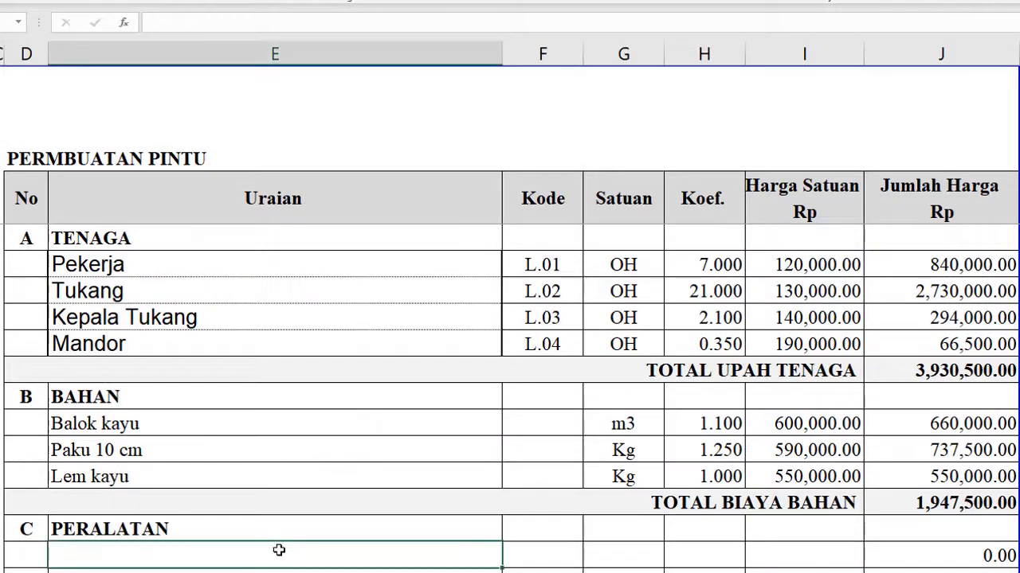
left_click(157, 566)
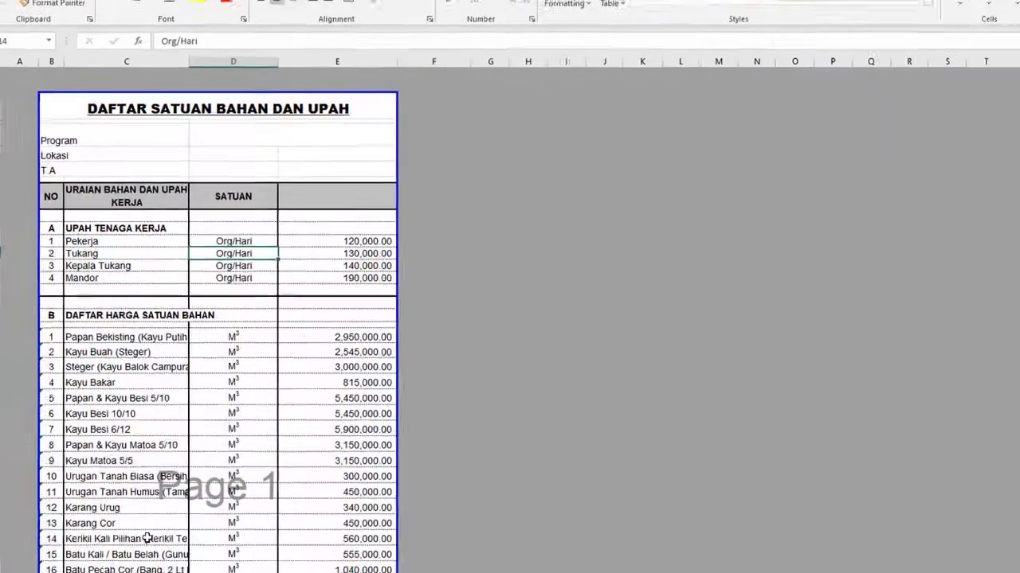
left_click(93, 565)
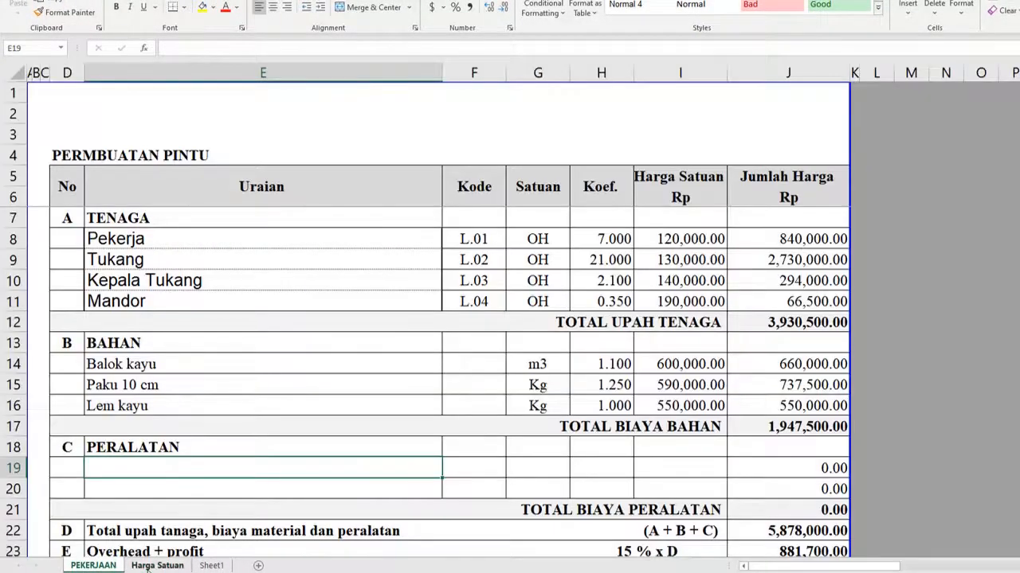
left_click(274, 379)
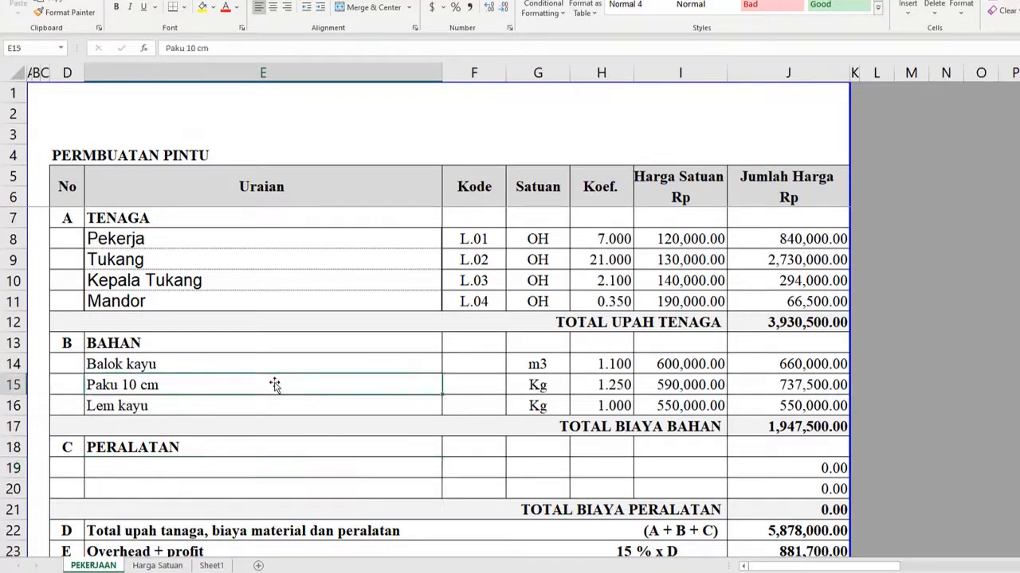
left_click(273, 403)
left_click(302, 294)
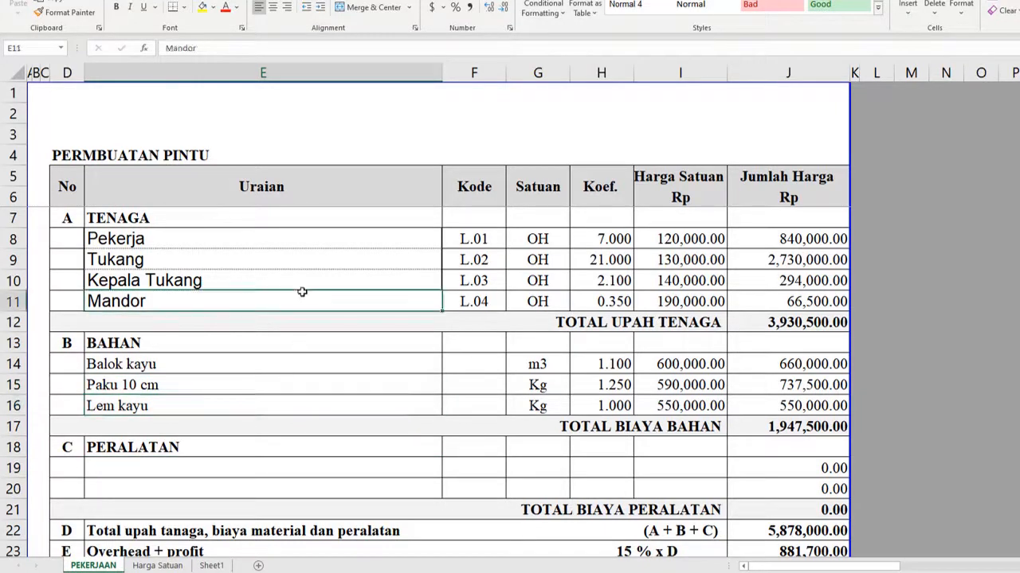
left_click(300, 275)
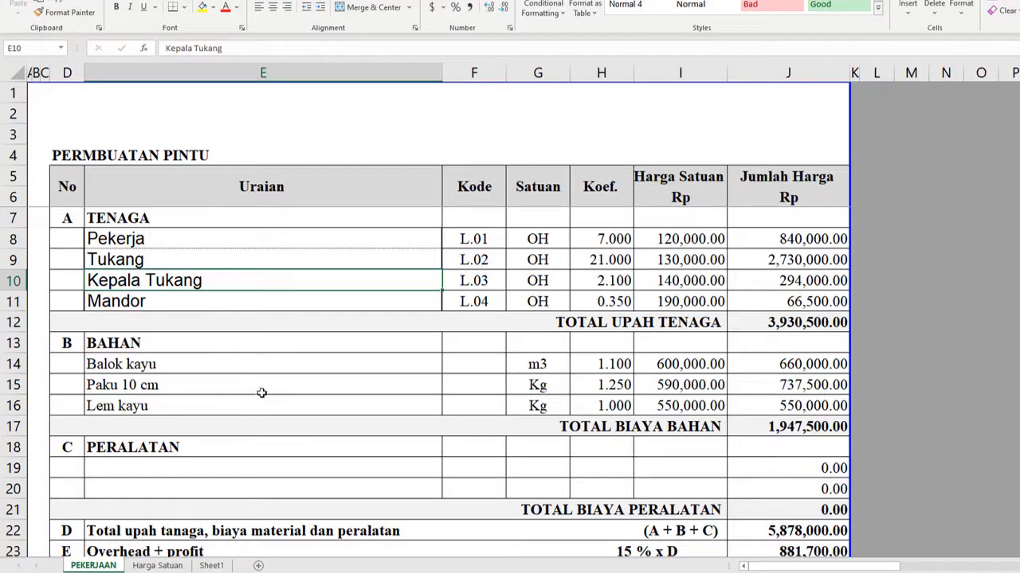
- Name the price list range from Pekerja's name cell C13 to E55 on the Harga Satuan sheet "hargasatuan"
left_click(157, 565)
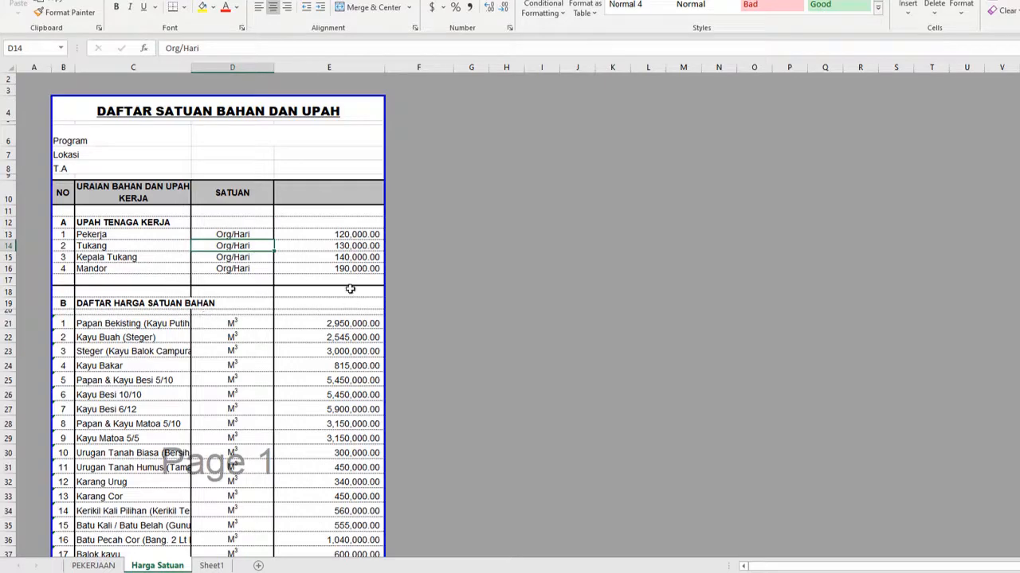
left_click_drag(87, 233, 304, 521)
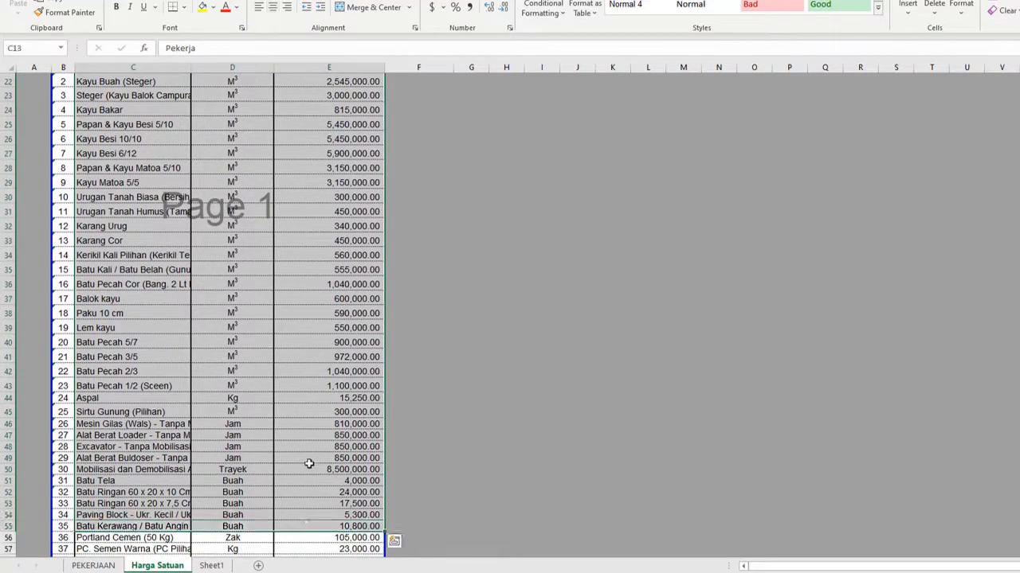
left_click(28, 48)
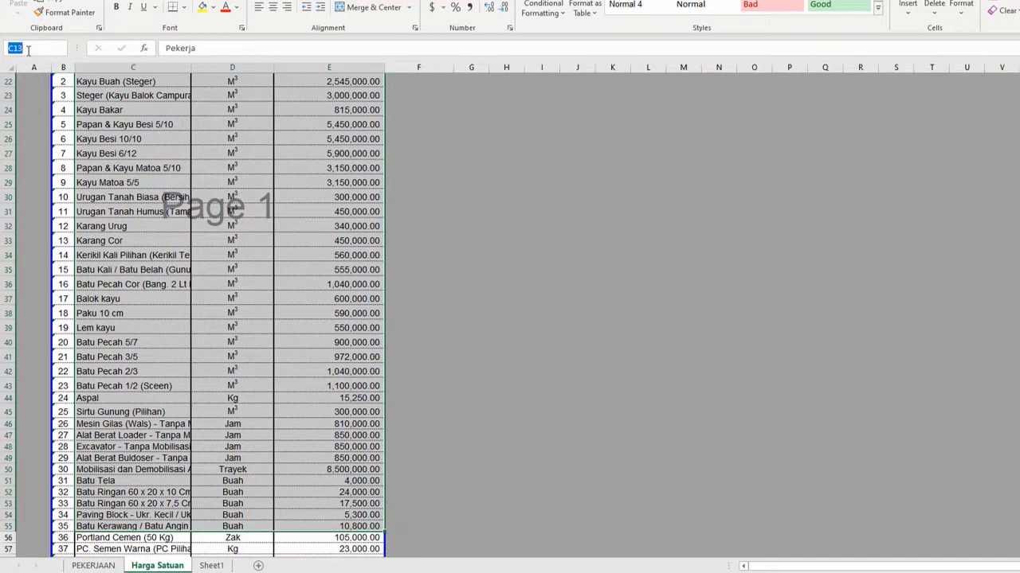
type("hargasatuan")
key("Return")
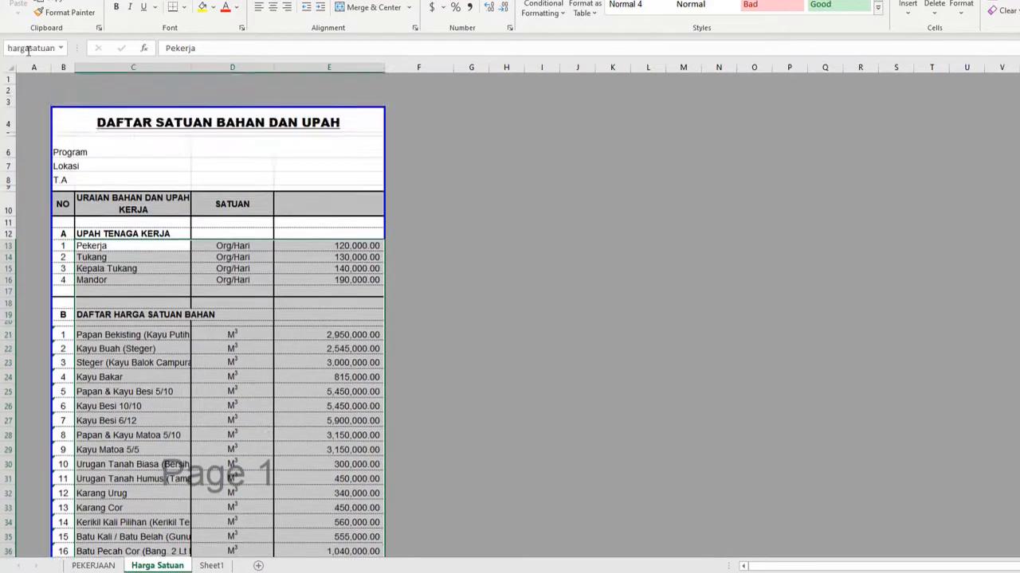
left_click(446, 281)
- Clear Pekerja's unit price formula in the PERMBUATAN PINTU table on the PEKERJAAN sheet
left_click(93, 565)
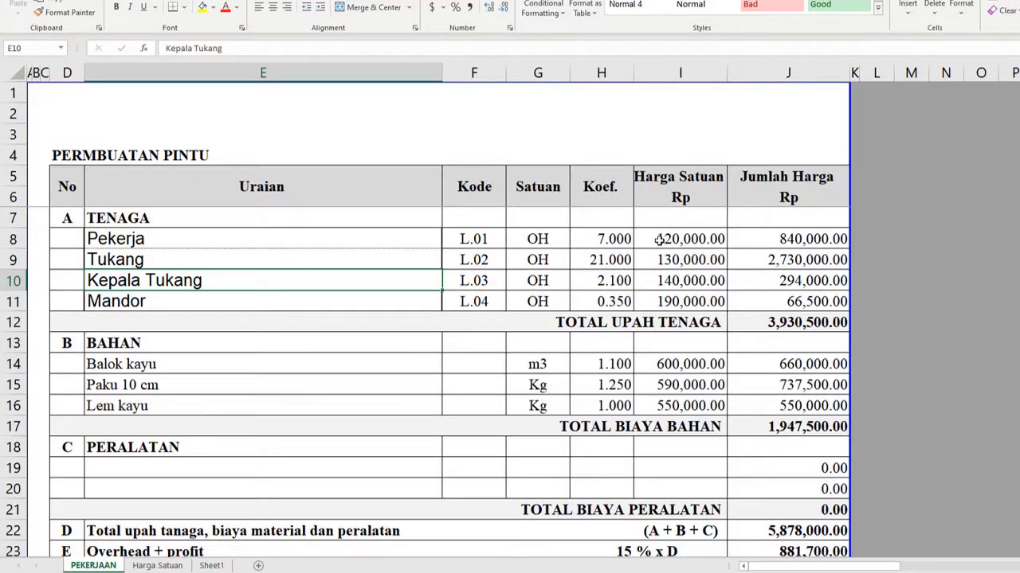
left_click(659, 239)
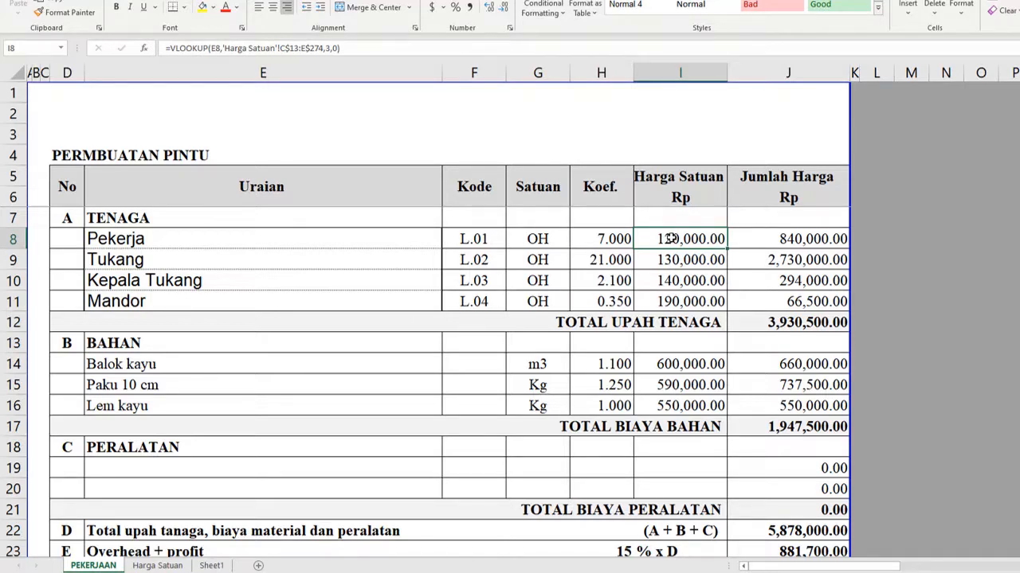
key("Delete")
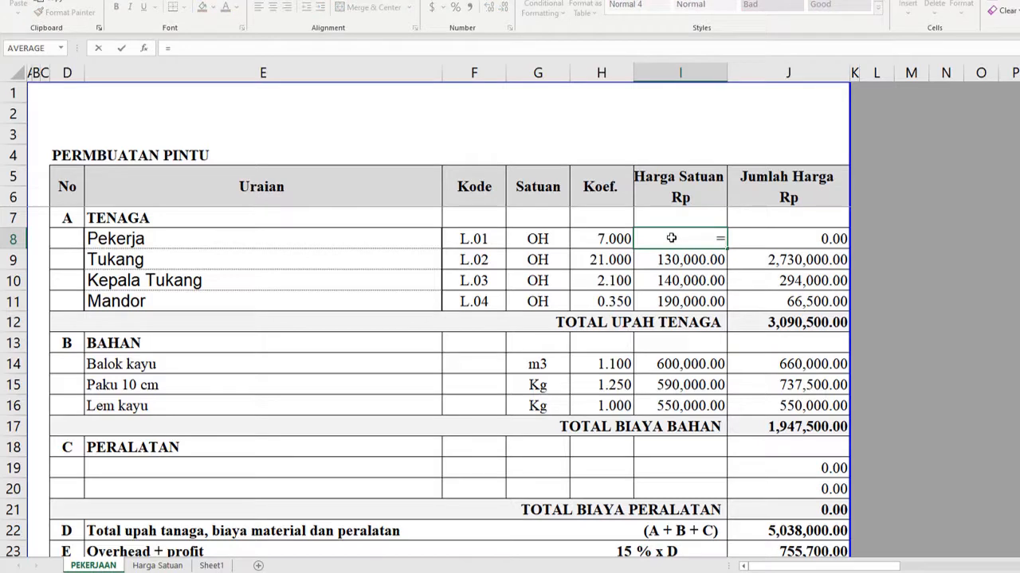
- Enter =VLOOKUP(E8,hargasatuan,3,0) as Pekerja's unit price in the PERMBUATAN PINTU table
type("v")
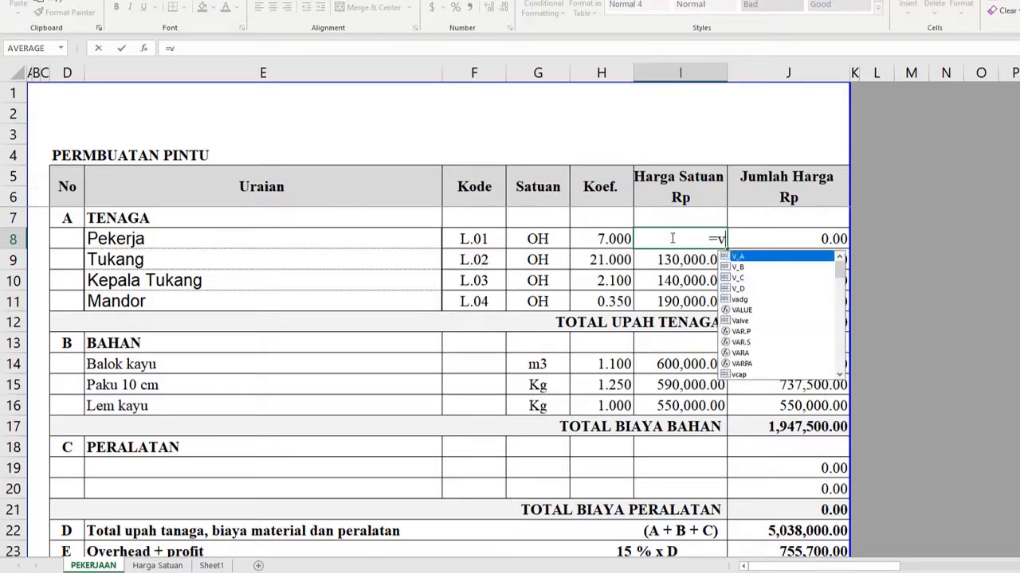
type("loo")
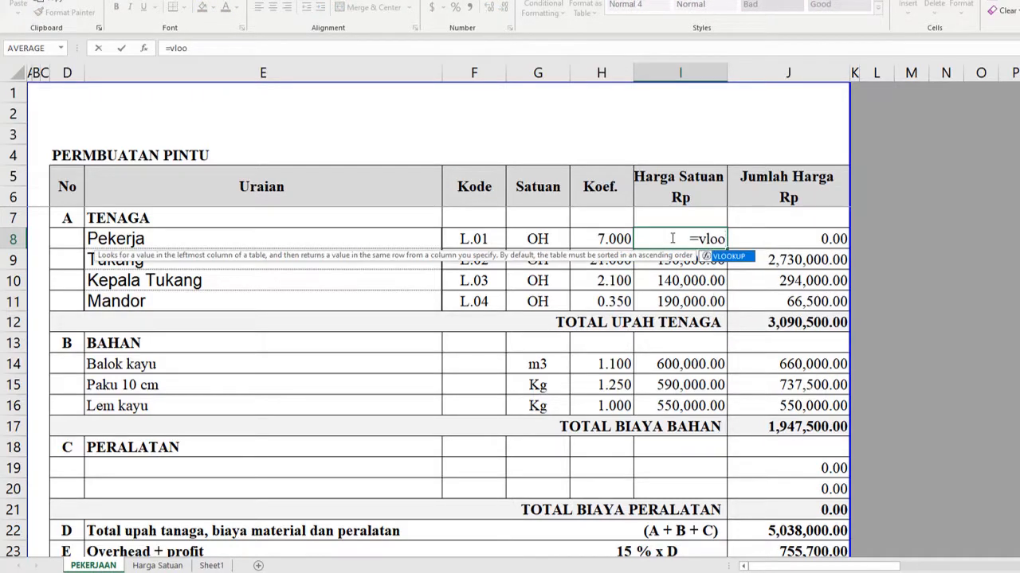
double_click(726, 258)
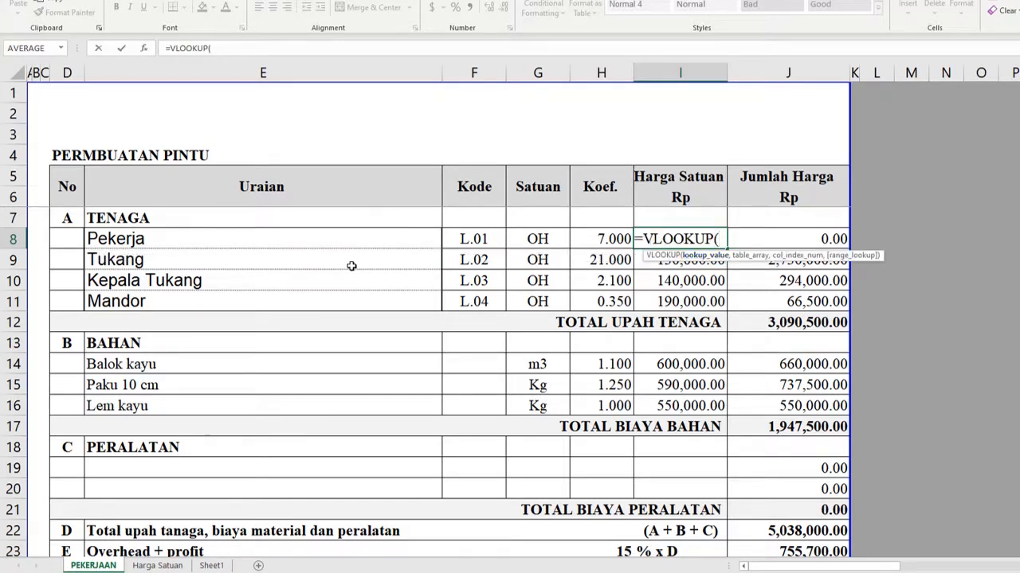
left_click(321, 240)
type(",ha")
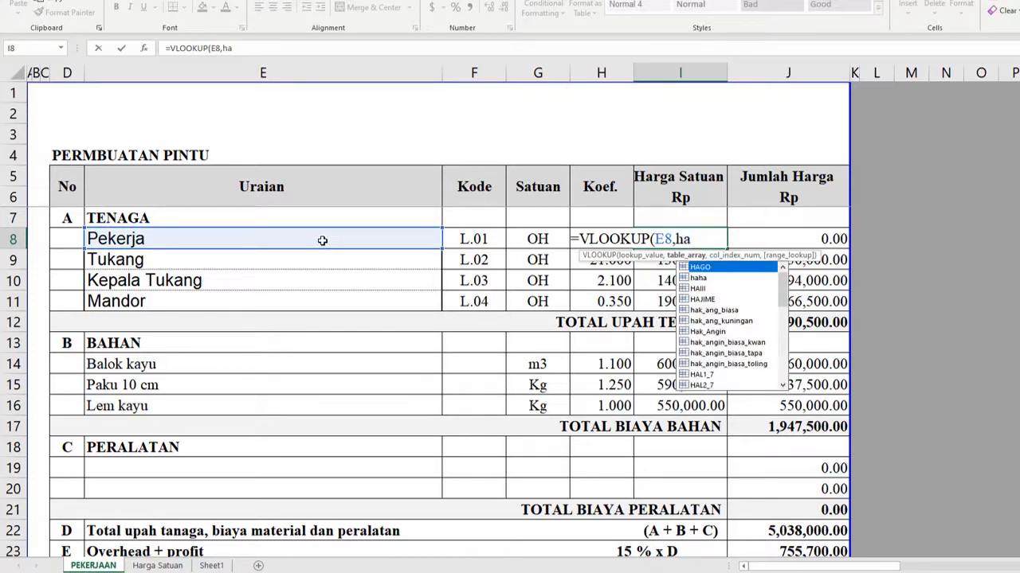
type("r")
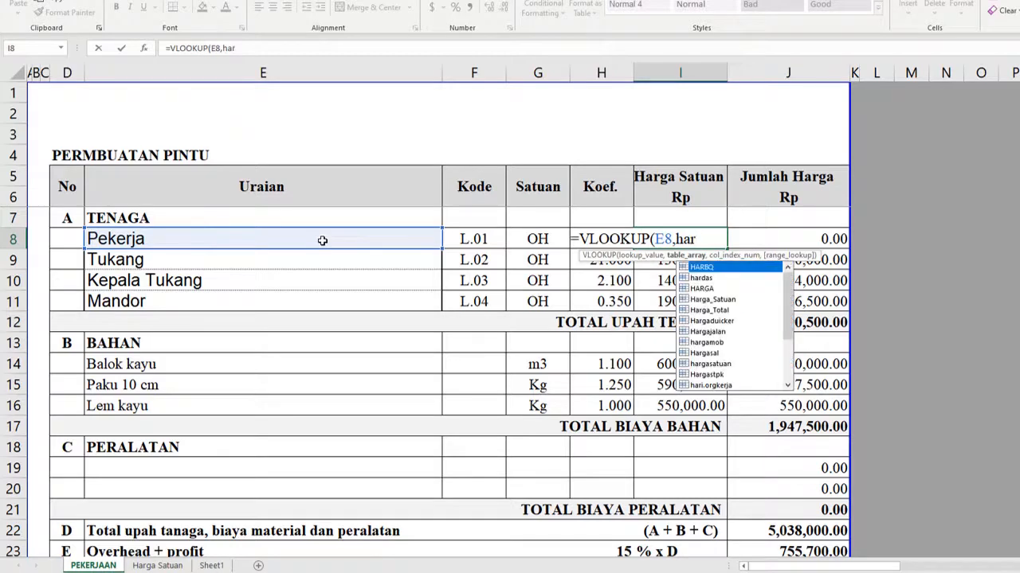
type("ga")
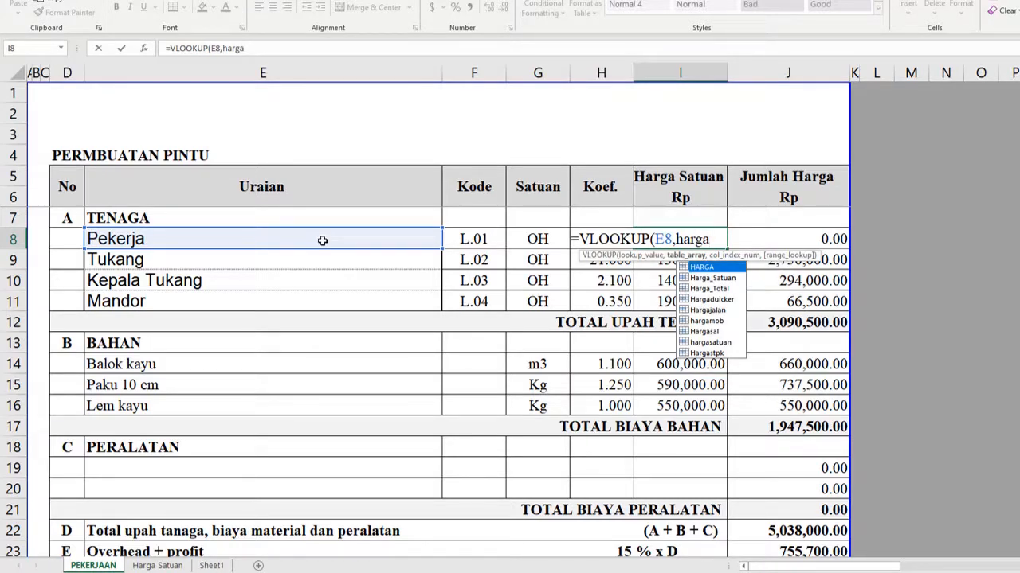
double_click(708, 345)
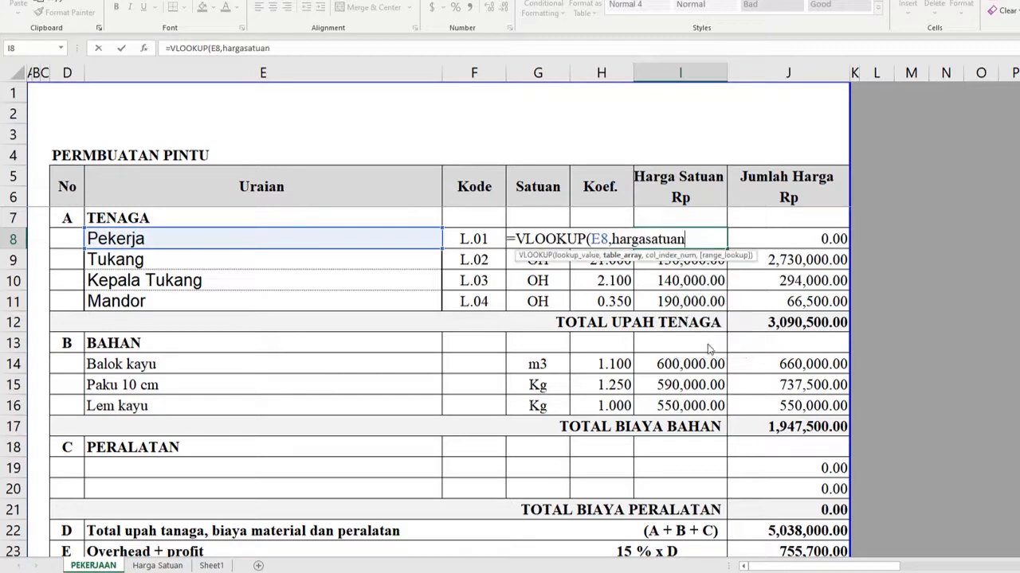
type(",")
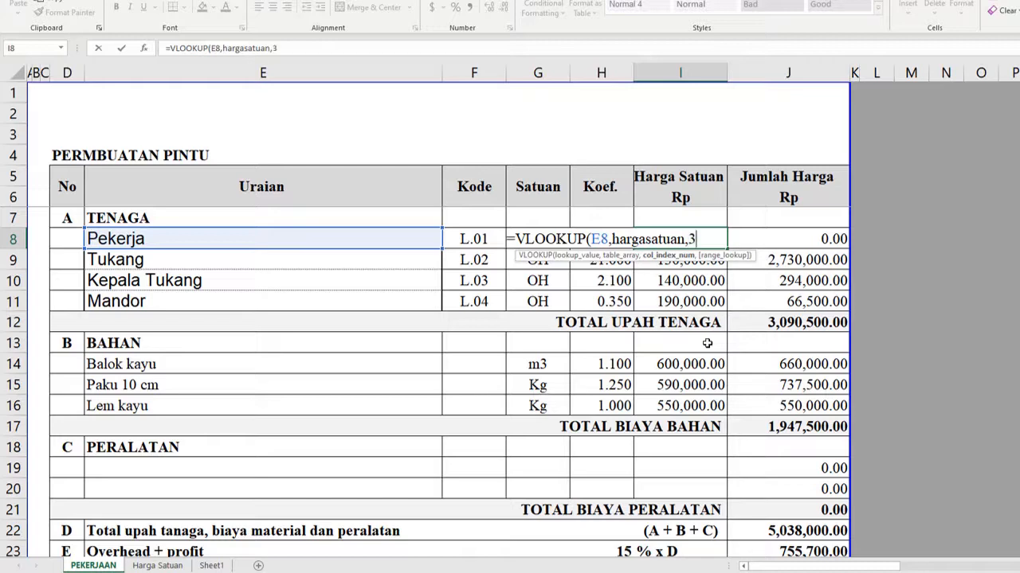
type("3,")
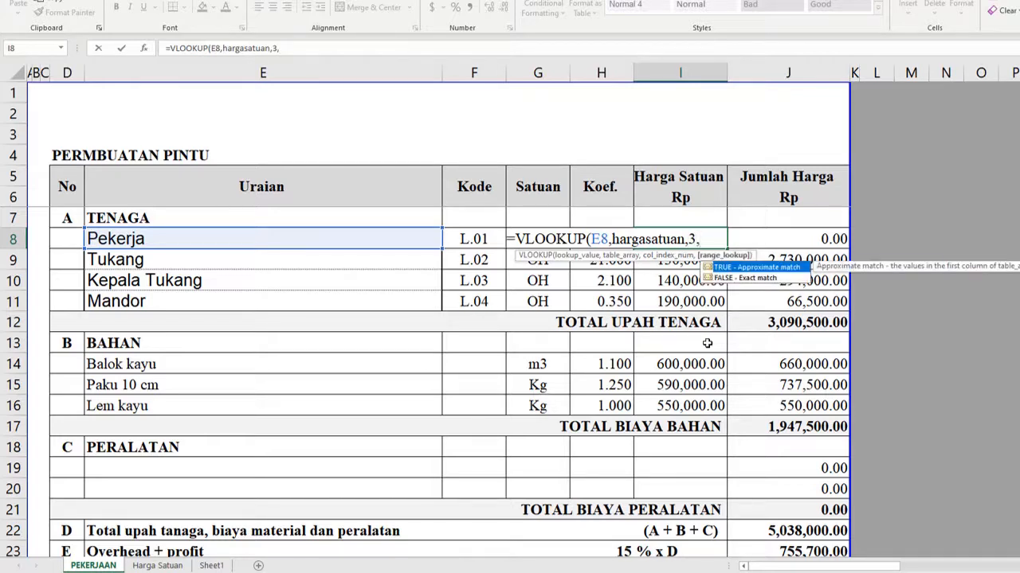
type("0)")
key("Return")
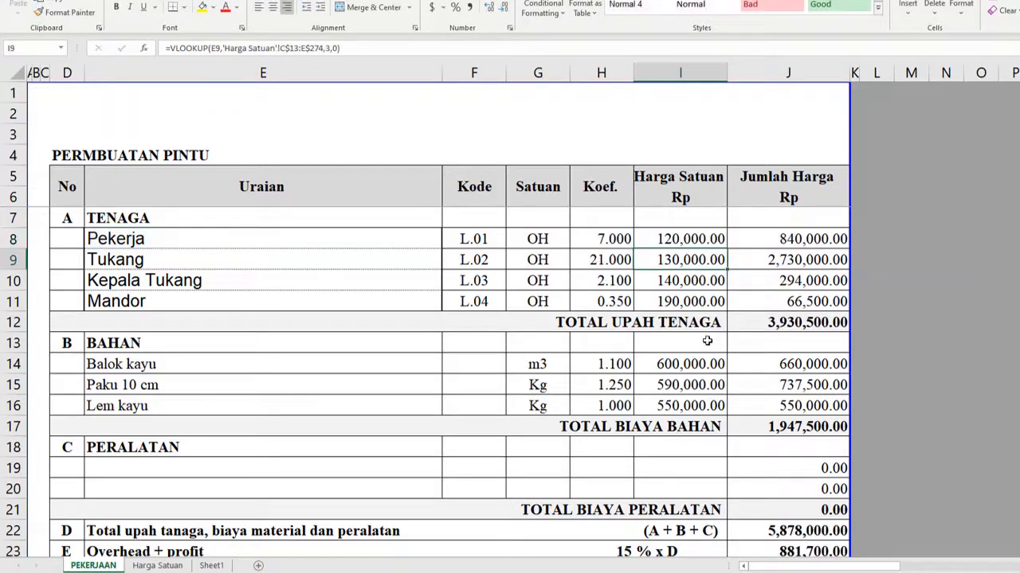
- Copy Pekerja's named-range VLOOKUP formula to the other TENAGA unit prices and the three BAHAN unit prices of PERMBUATAN PINTU
left_click(689, 243)
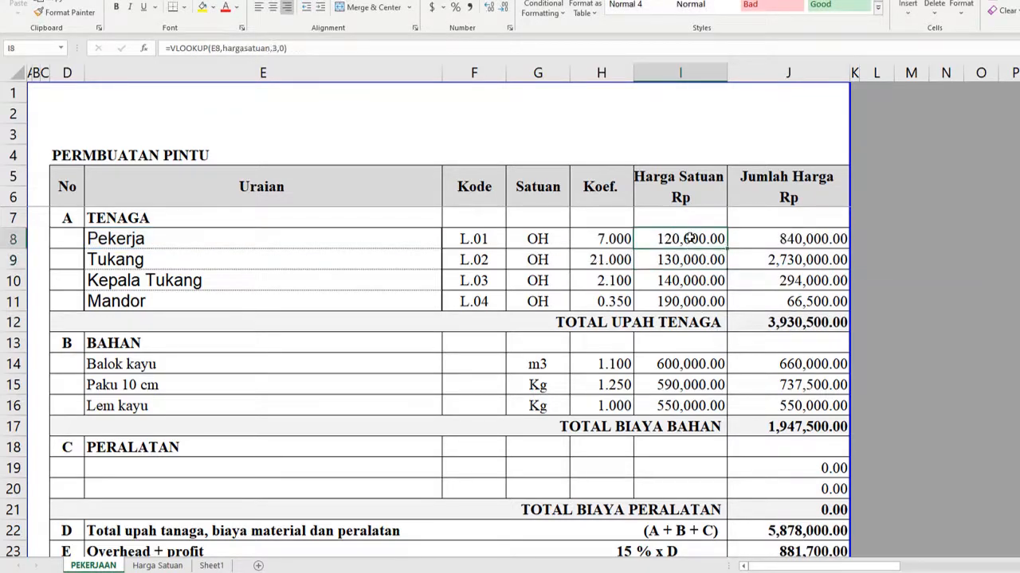
left_click_drag(727, 249, 727, 309)
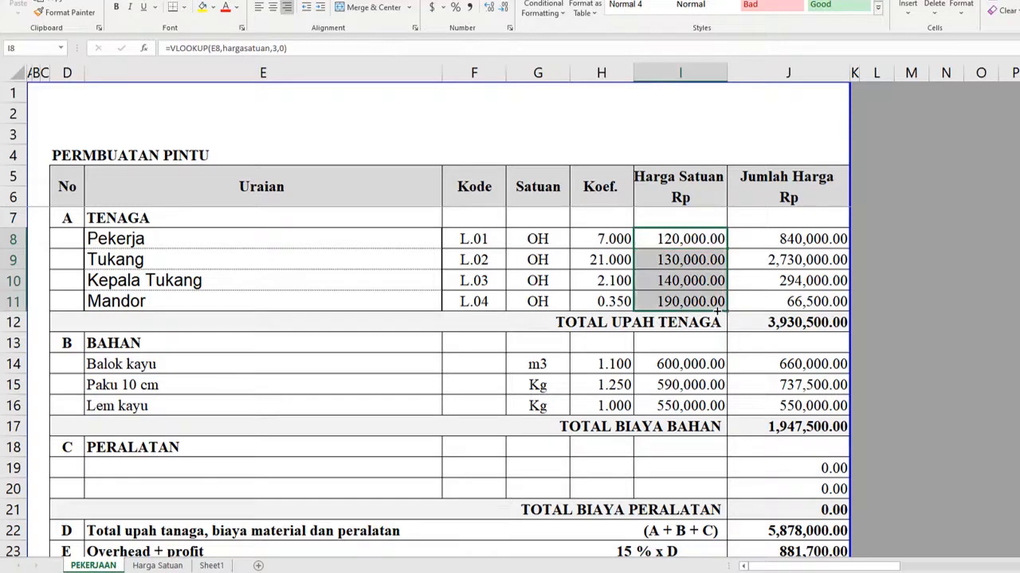
left_click(691, 243)
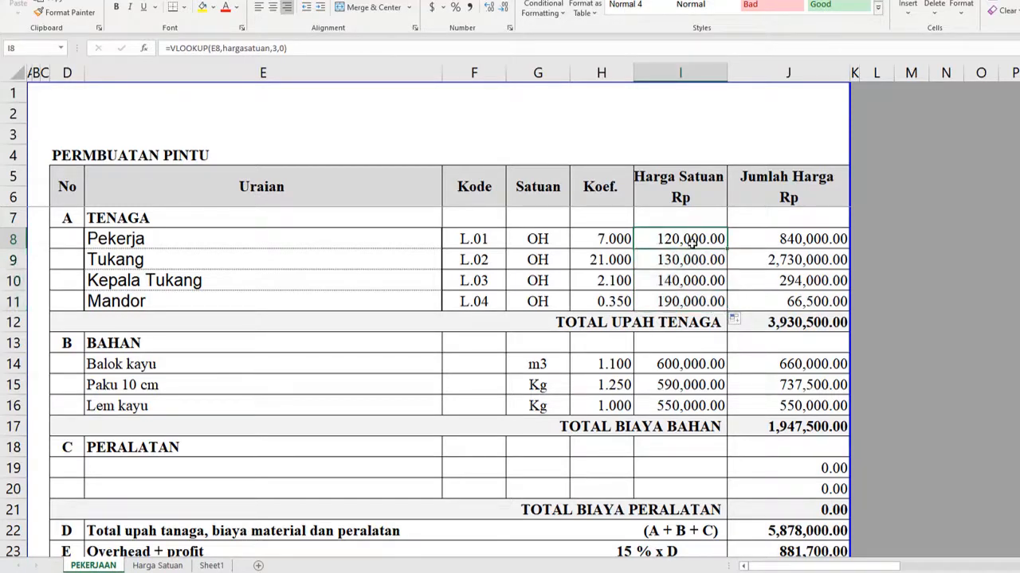
key("ctrl+c")
left_click(693, 364)
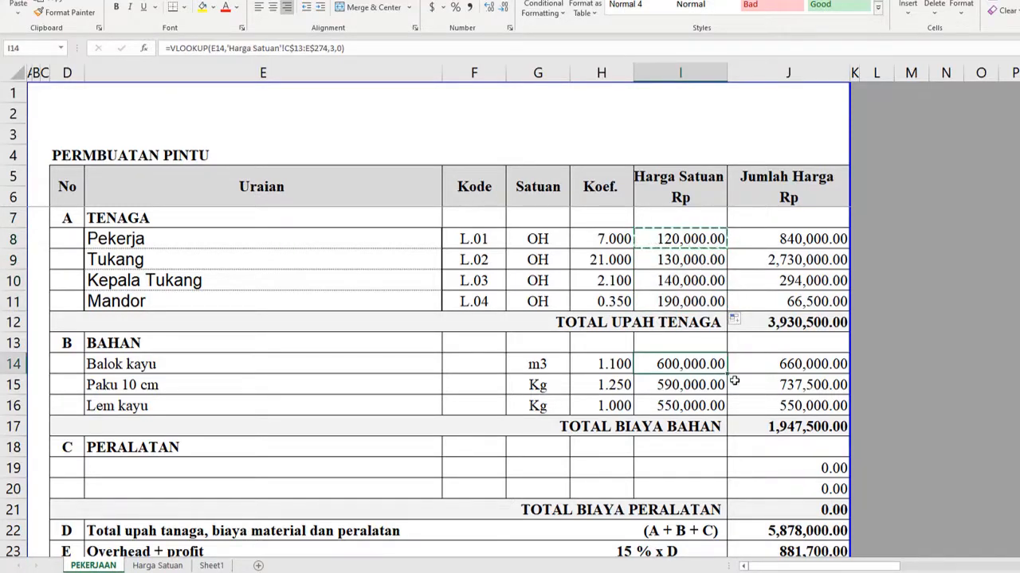
key("ctrl+v")
left_click(697, 386)
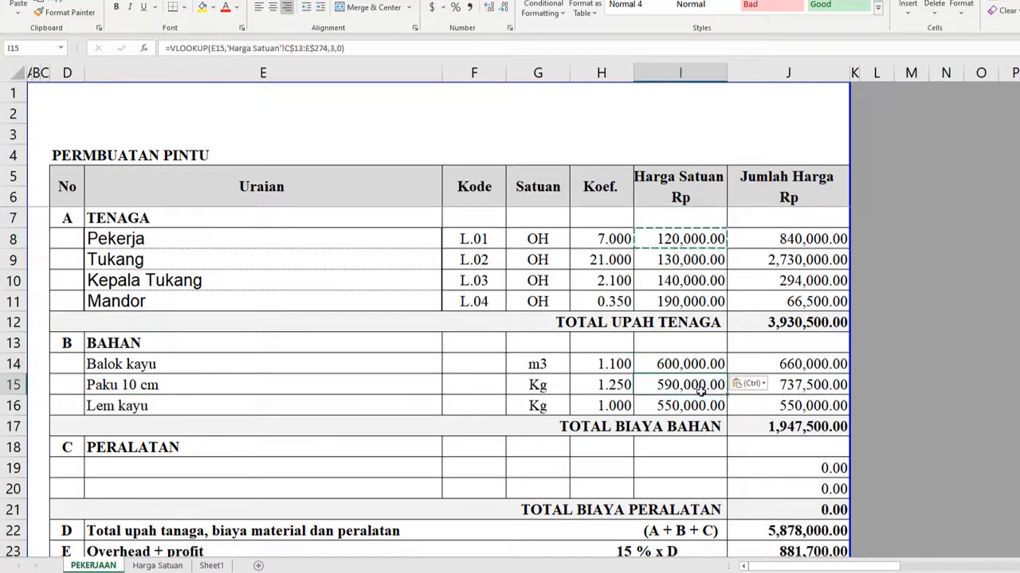
key("ctrl+v")
left_click(693, 407)
key("ctrl+v")
- Paste the hargasatuan VLOOKUP formula into the four TENAGA unit prices of PEMBUATAN JENDELA, from Pekerja to Mandor
scroll(694, 410, "down", 2)
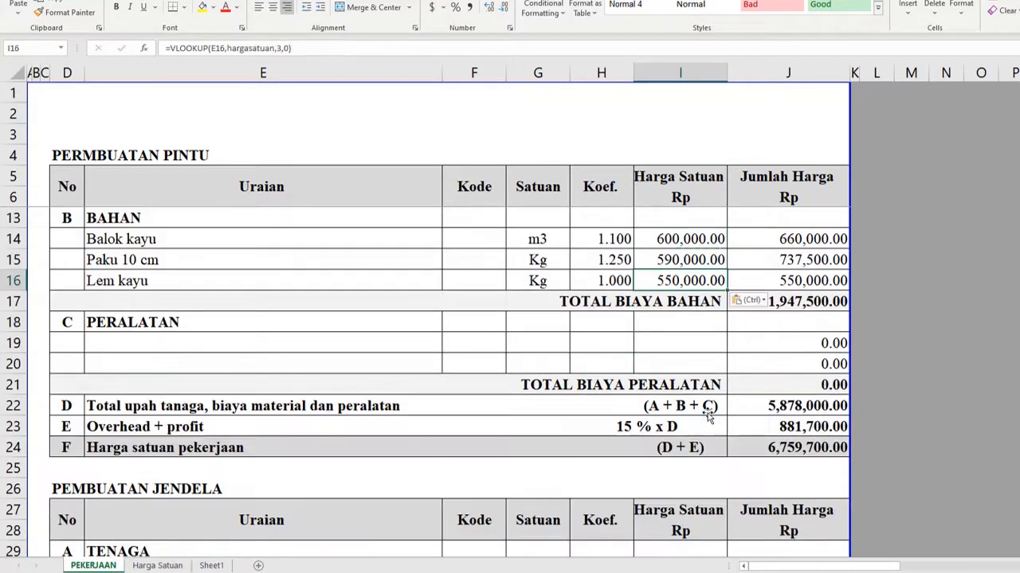
scroll(695, 452, "down", 2)
left_click(692, 450)
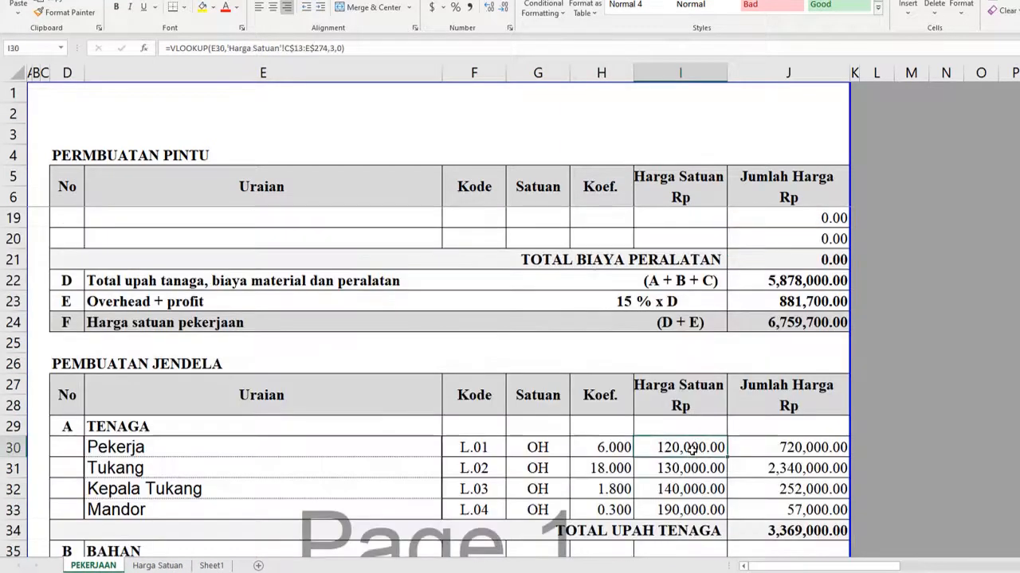
key("ctrl+v")
left_click(691, 468)
key("ctrl+v")
left_click(689, 488)
key("ctrl+v")
scroll(689, 489, "down", 3)
left_click(681, 322)
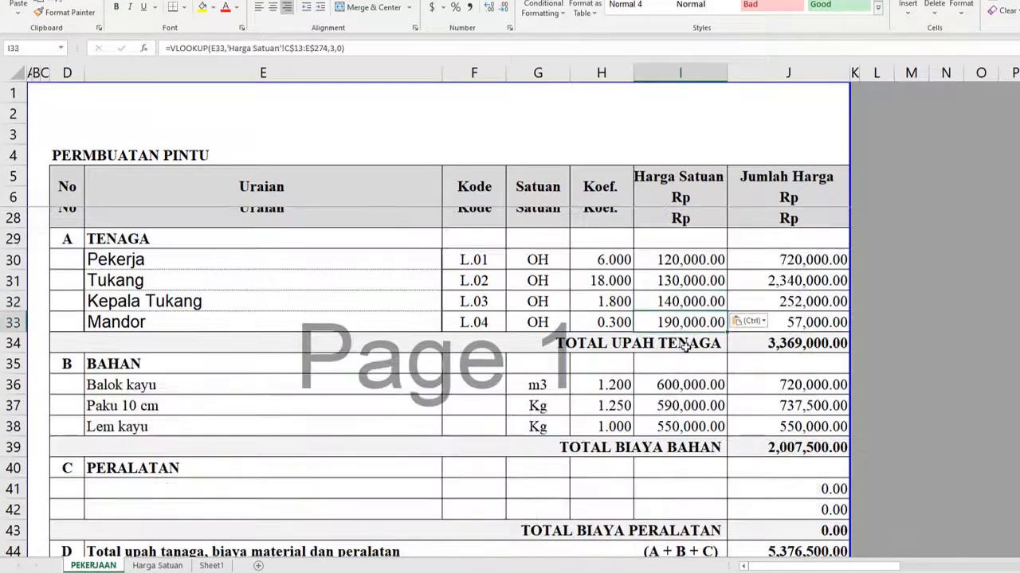
key("ctrl+v")
- Paste the hargasatuan VLOOKUP formula into the Balok kayu, Paku 10 cm and Lem kayu unit prices of PEMBUATAN JENDELA
left_click(690, 387)
key("ctrl+v")
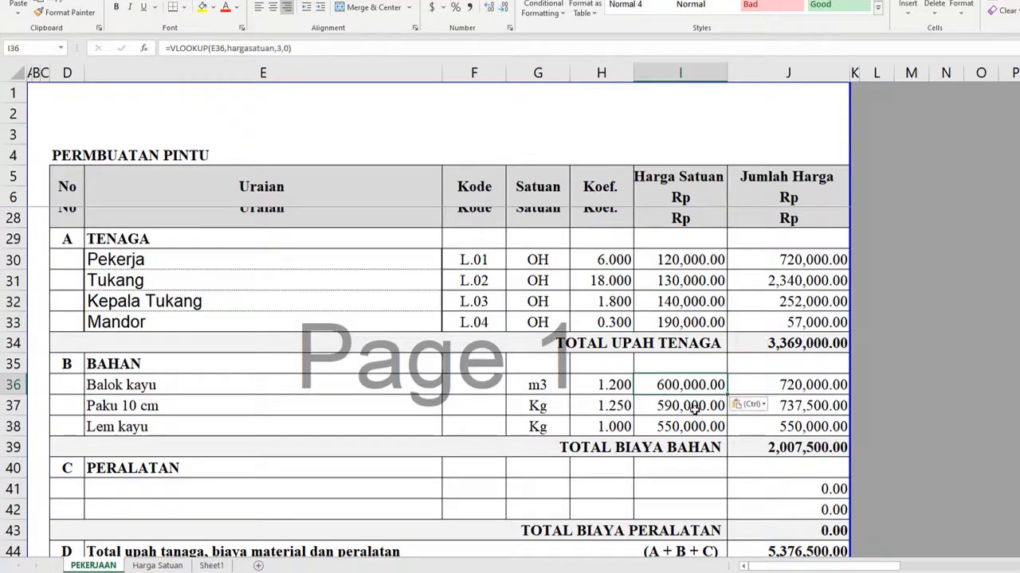
left_click(687, 408)
key("ctrl+v")
left_click(690, 428)
key("ctrl+v")
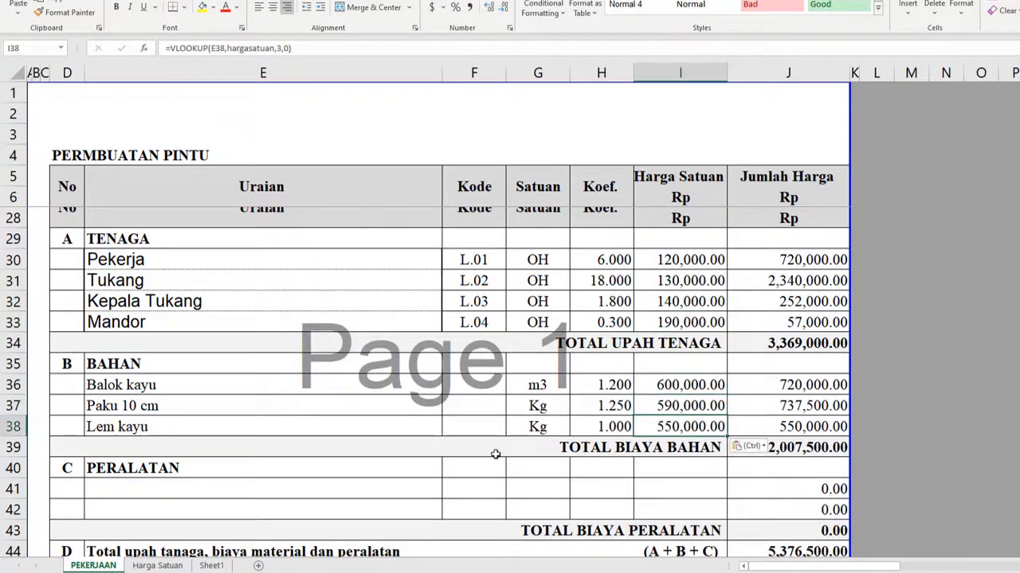
scroll(494, 454, "up", 4)
scroll(494, 454, "up", 3)
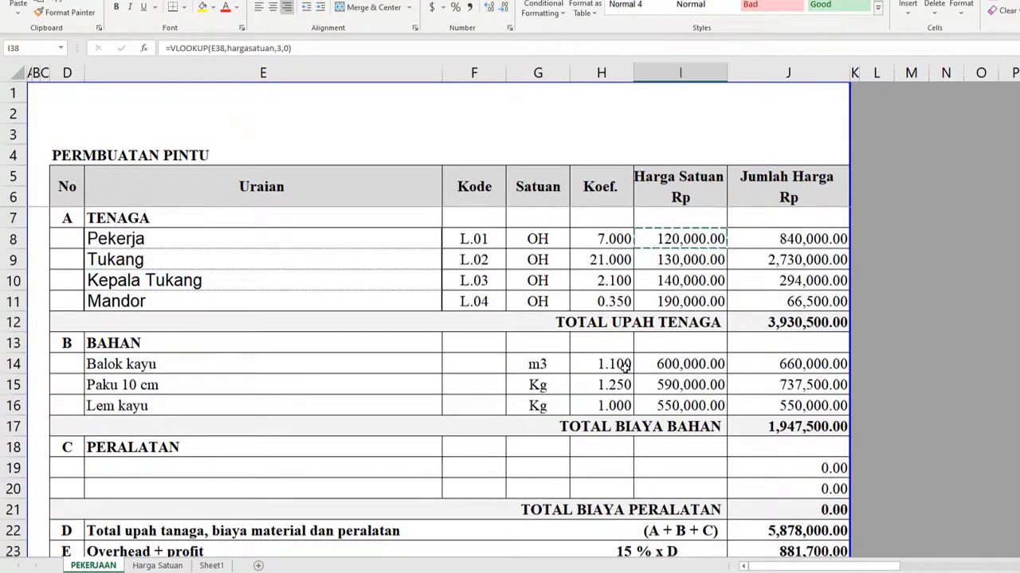
left_click(704, 281)
key("Escape")
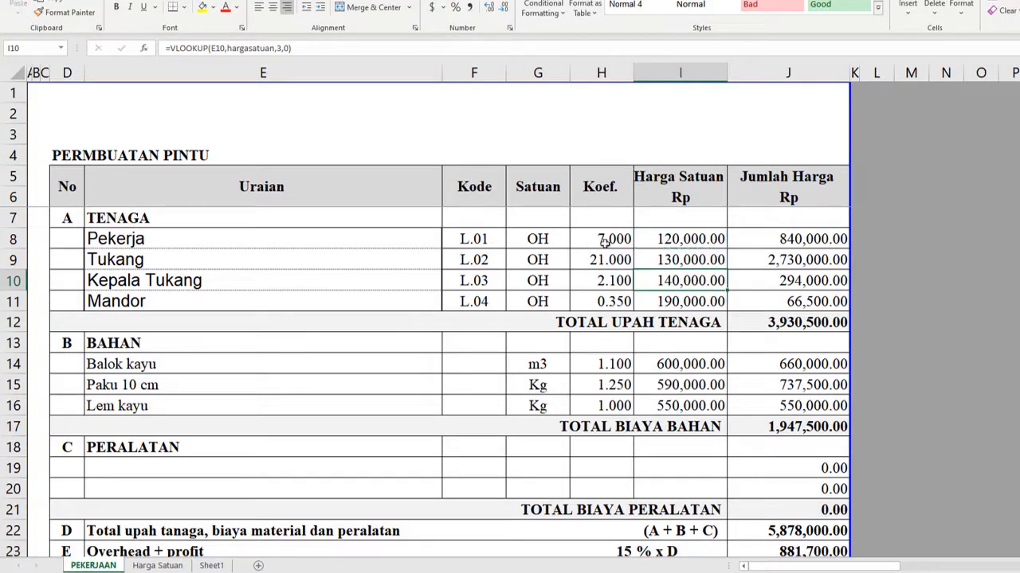
left_click(655, 242)
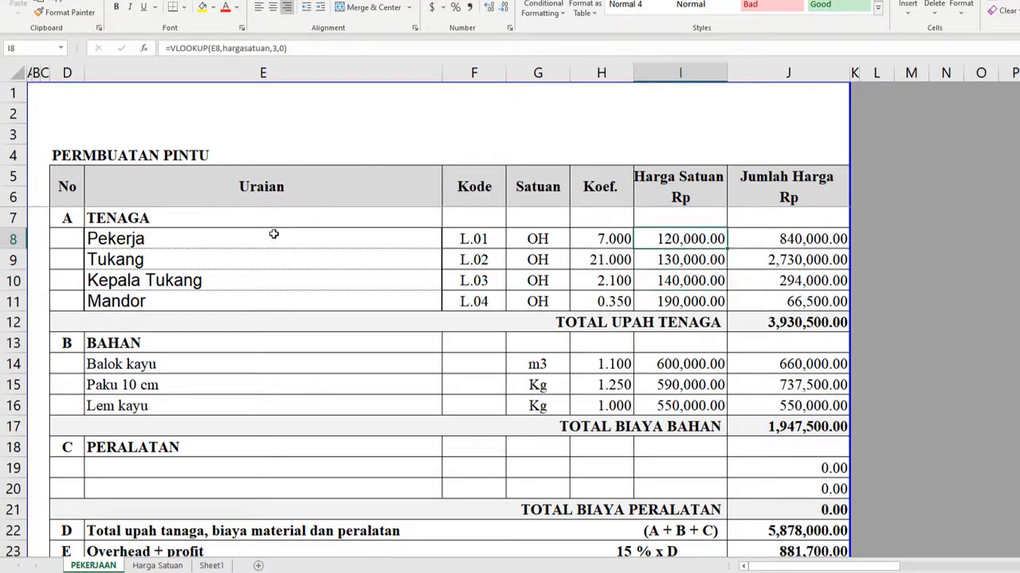